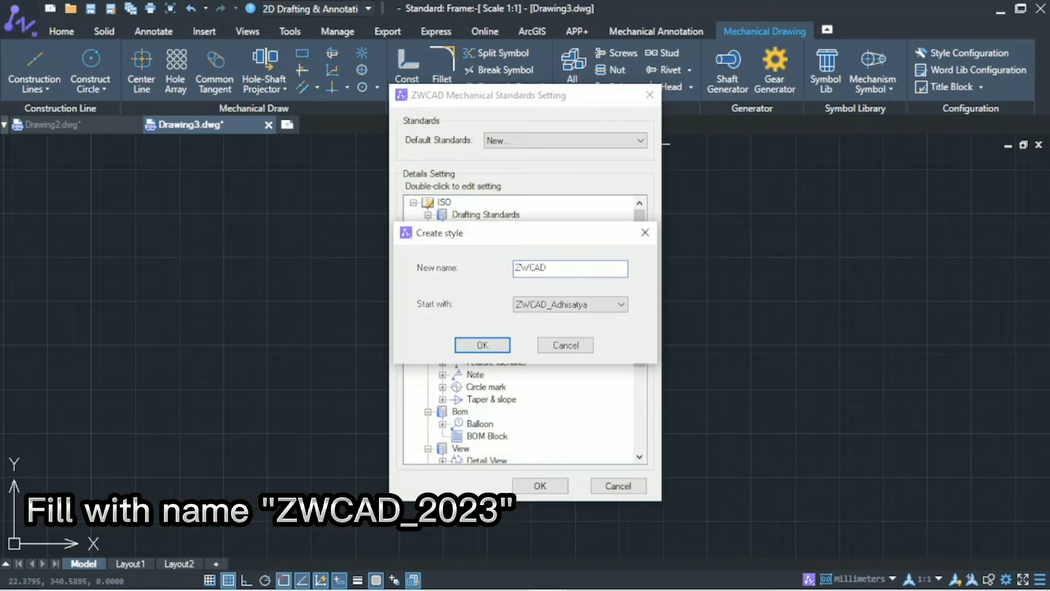
Step: Create the new mechanical standard style named ZWCAD_2023 and make it the default standard
type("3")
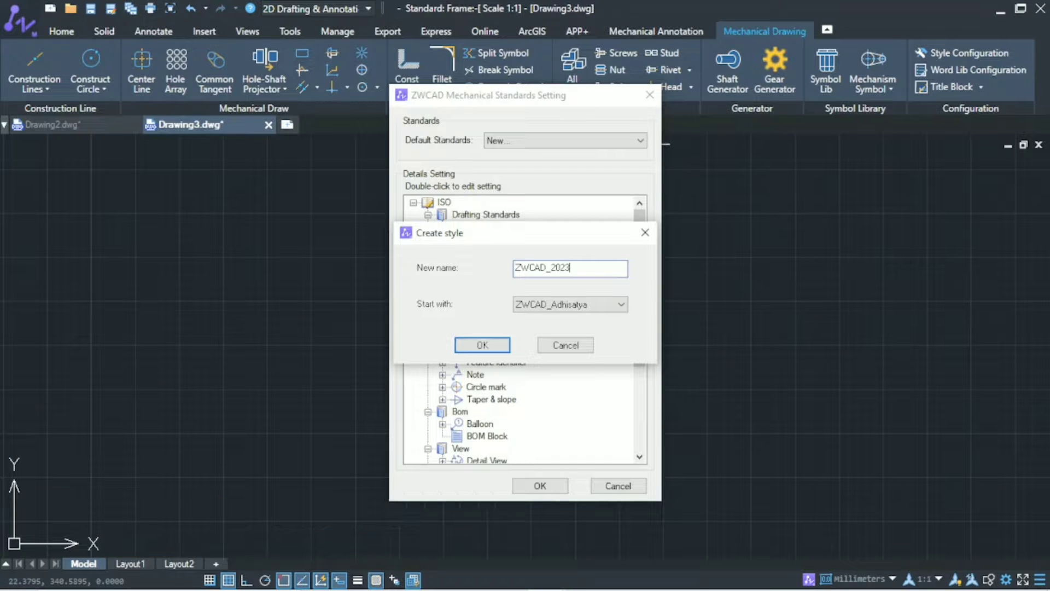
left_click(569, 295)
left_click(566, 319)
left_click(498, 346)
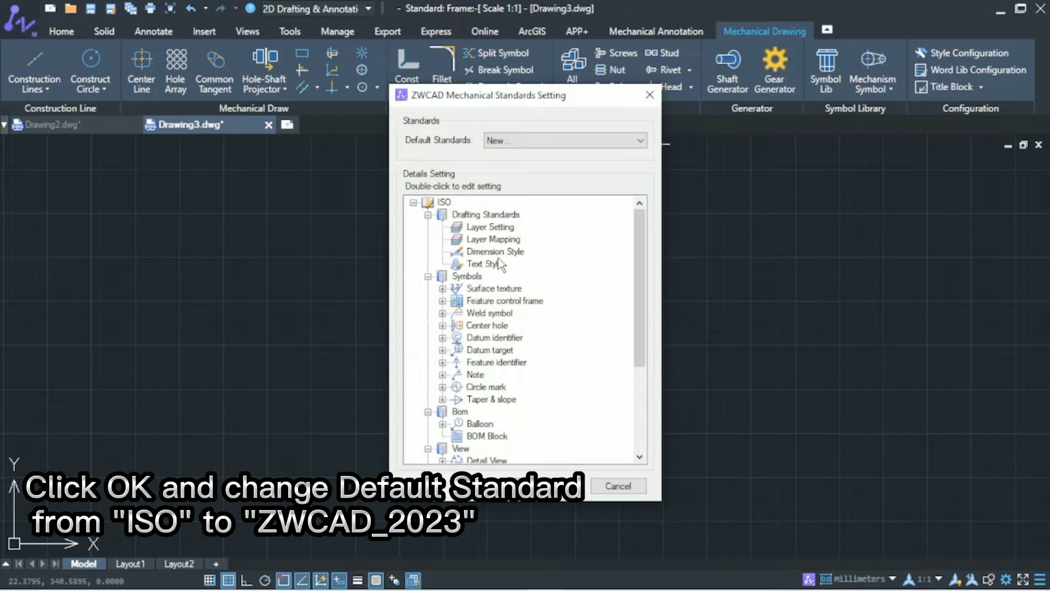
left_click(546, 143)
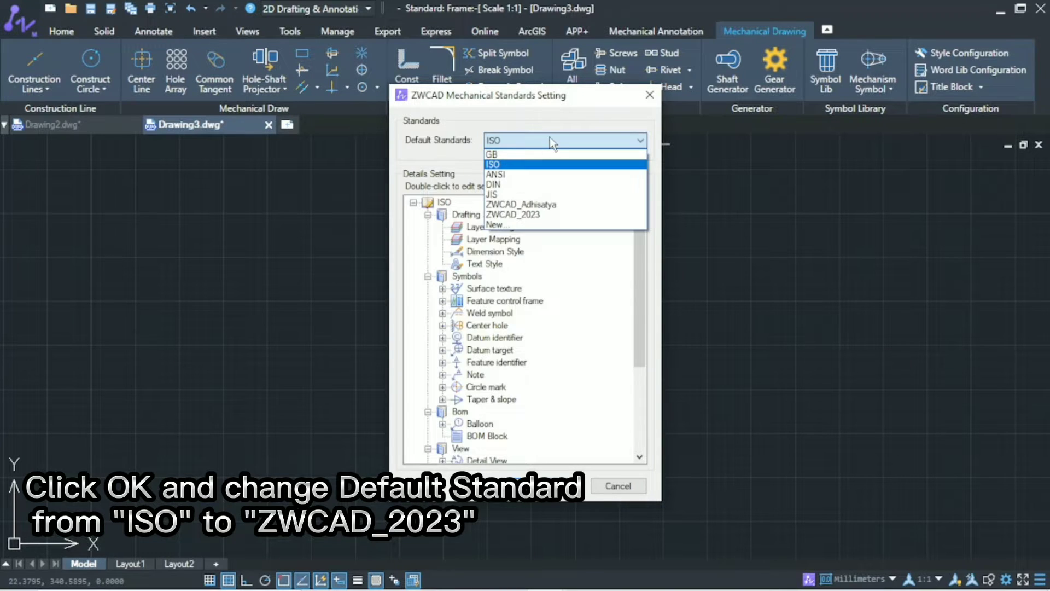
left_click(556, 214)
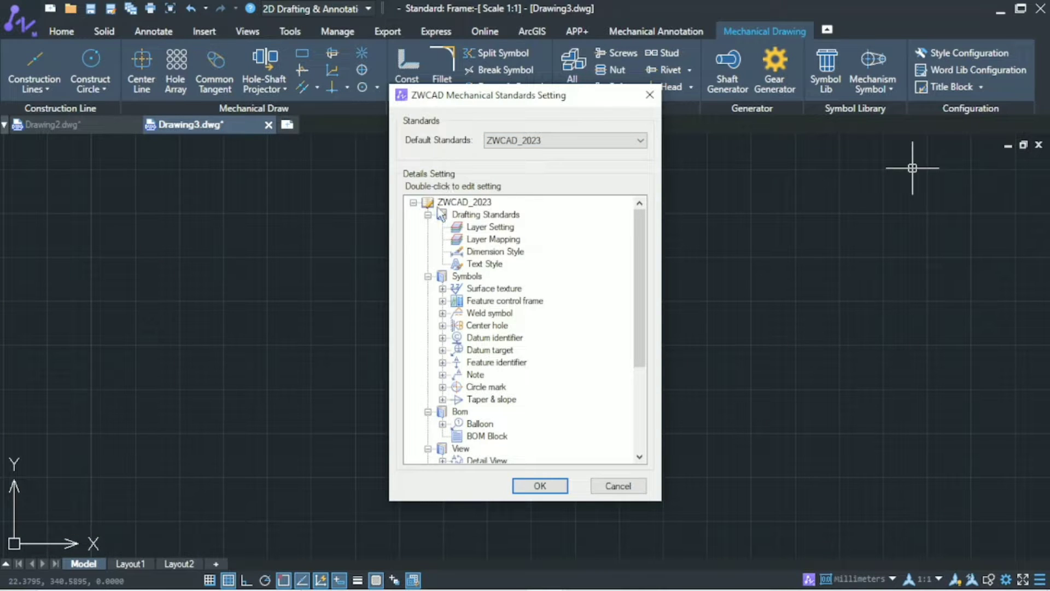
Step: Open the layer settings of the ZWCAD_2023 standard and rename layer AM_0 to 0
double_click(494, 232)
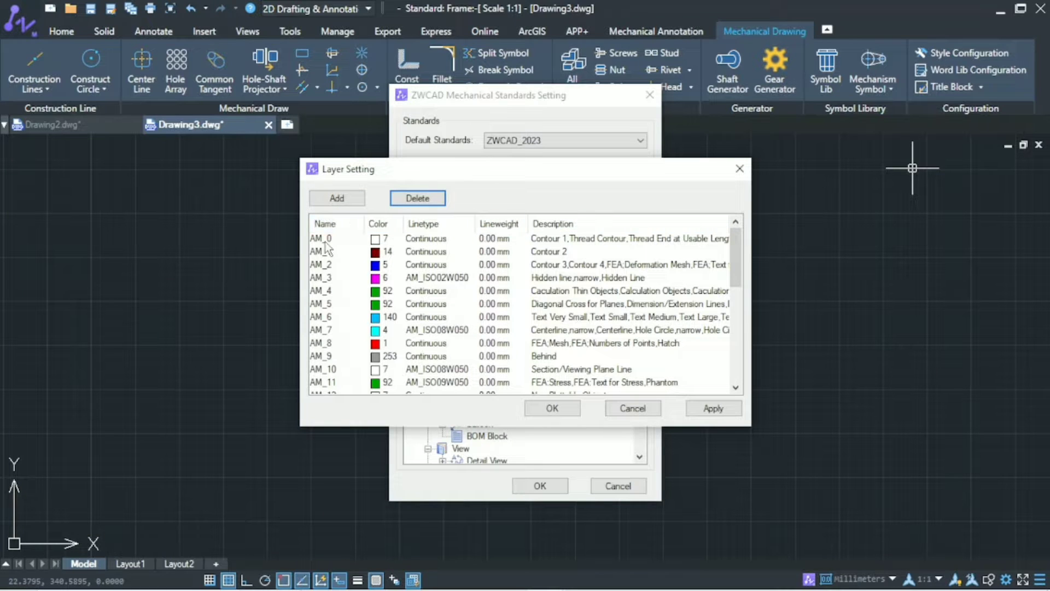
left_click(602, 238)
type("0")
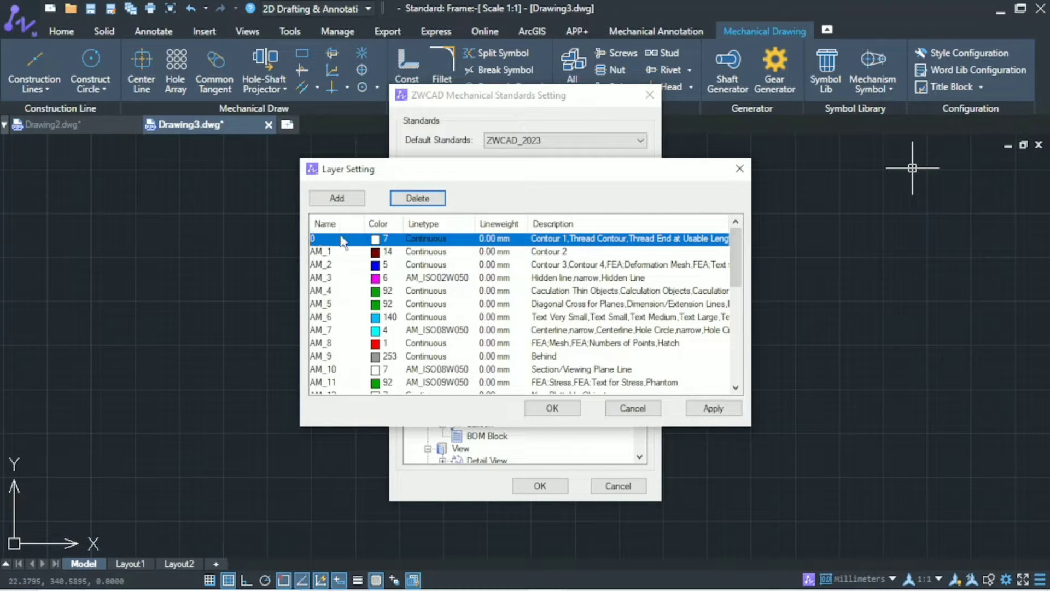
Step: Rename layer AM_1 to ZWCAD_THICK and set its color to white, index 7
double_click(333, 252)
key("BackSpace")
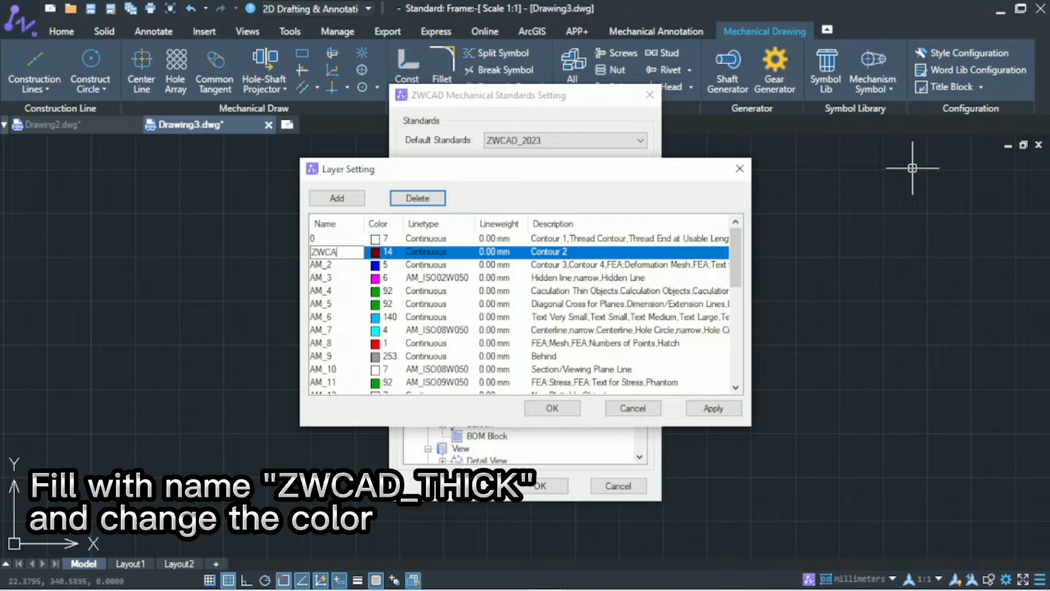
type("ZWCAD_THICK")
left_click(376, 253)
left_click(486, 336)
left_click(506, 422)
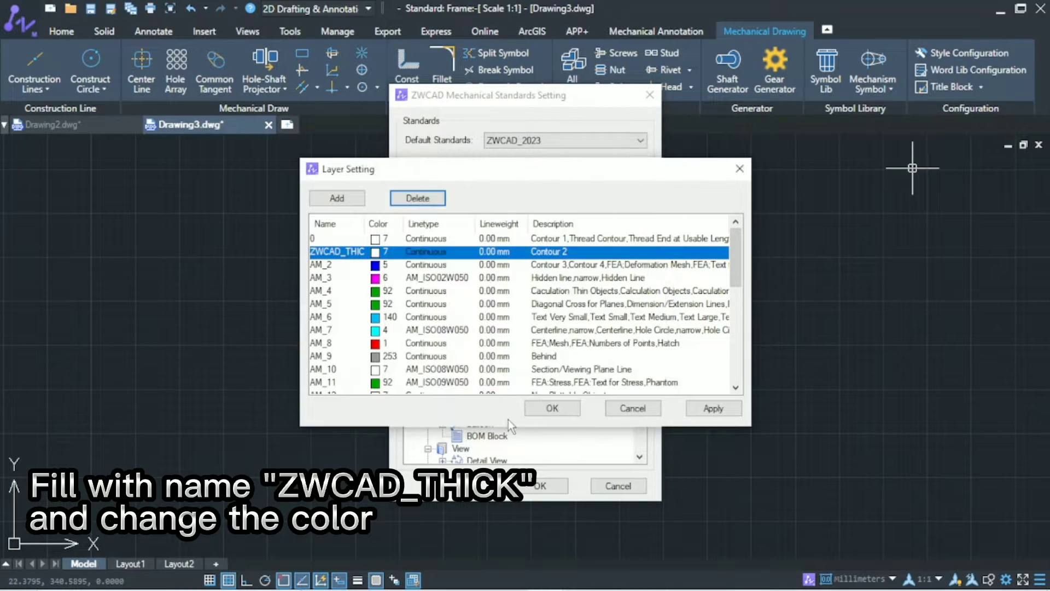
Step: Rename layer AM_2 to ZWCAD_THIN and set its color to cyan, index 130
double_click(340, 265)
key("BackSpace")
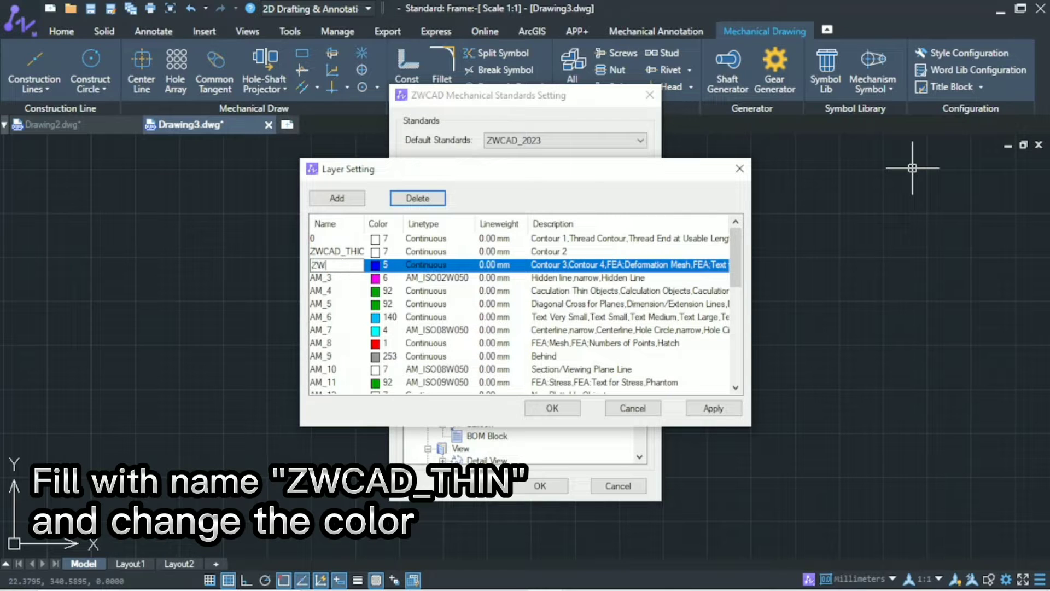
type("ZWCAD_THIN")
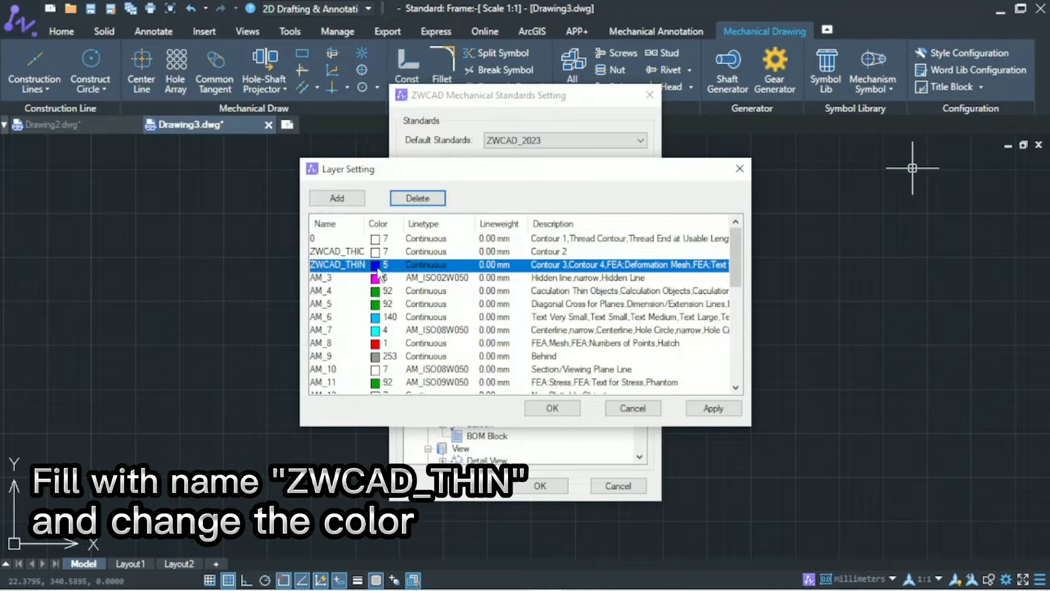
left_click(378, 265)
left_click(530, 249)
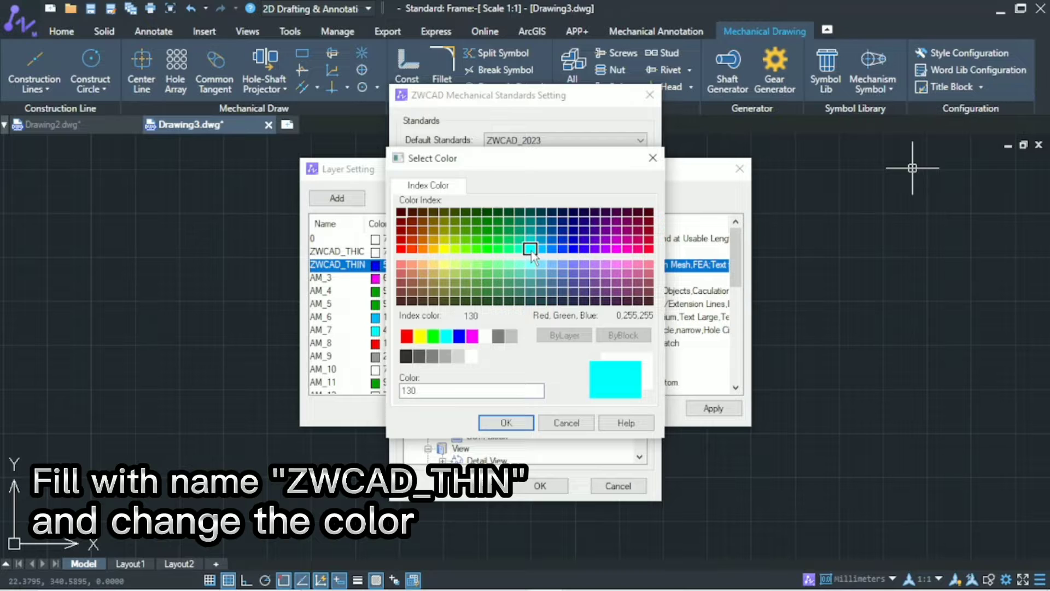
left_click(506, 422)
Step: Rename layer AM_3 to ZWCAD_CENTER and set its color to yellow, index 50
double_click(340, 278)
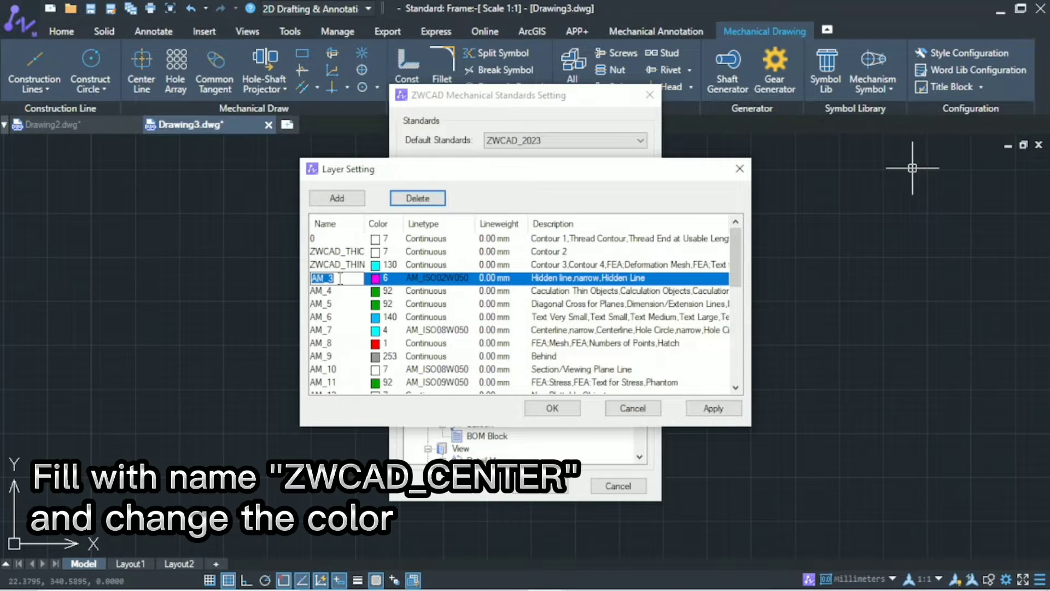
key("BackSpace")
type("ZWCAD_CENTER")
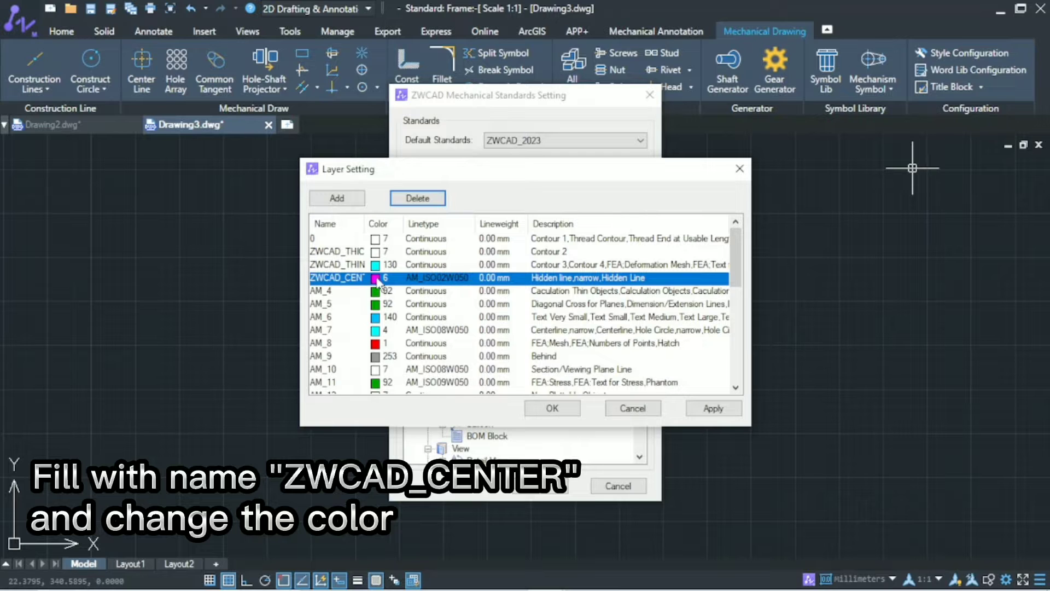
left_click(378, 279)
left_click(445, 249)
left_click(523, 422)
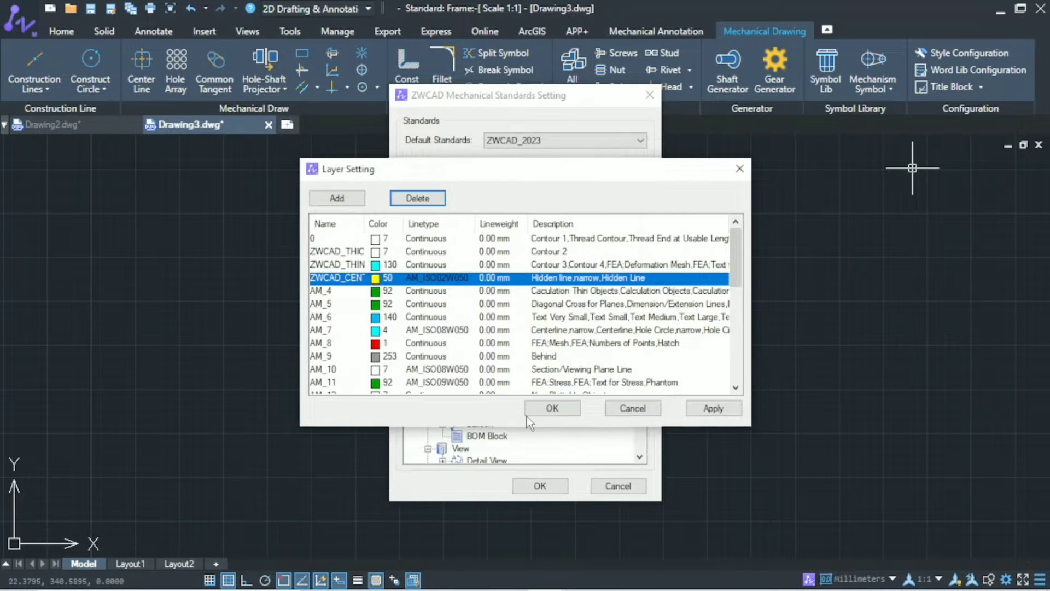
Step: Rename layer AM_4 to ZWCAD_DASH and set its color to green, index 90
double_click(349, 291)
key("BackSpace")
type("ZWCAD_")
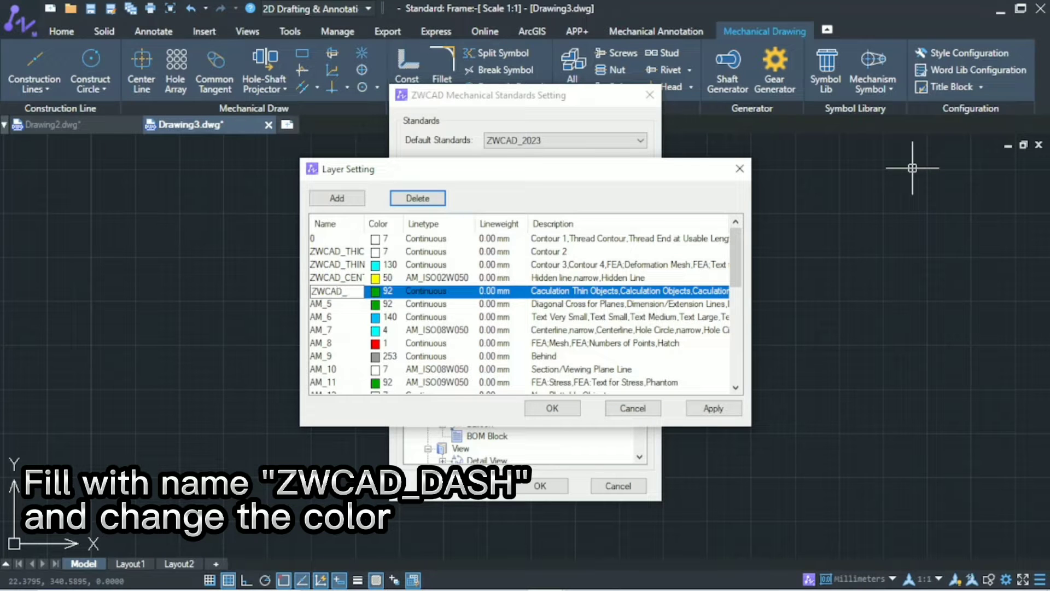
type("DASH")
key("Return")
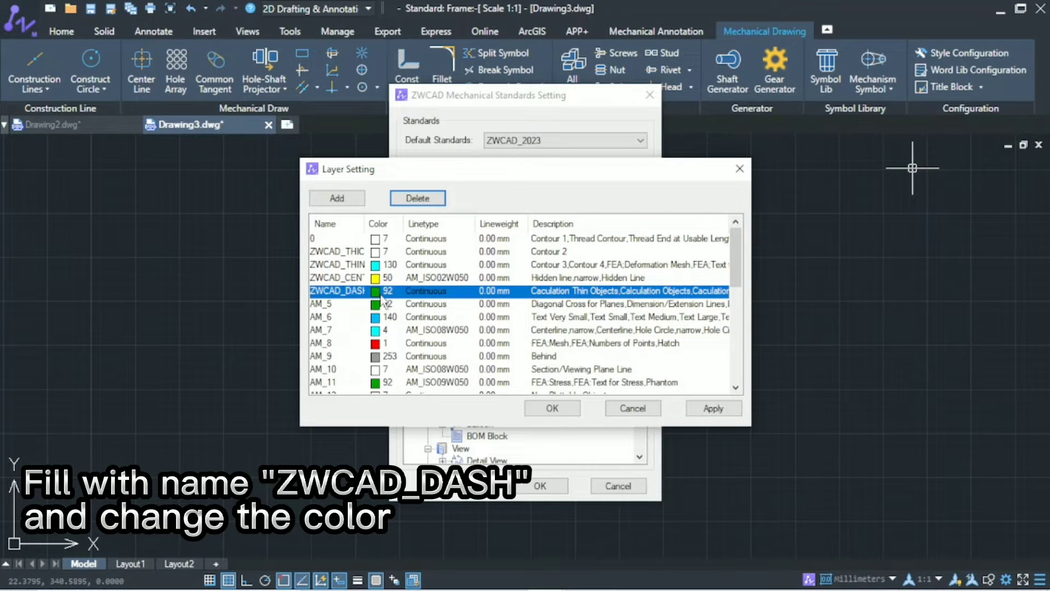
left_click(377, 291)
left_click(494, 250)
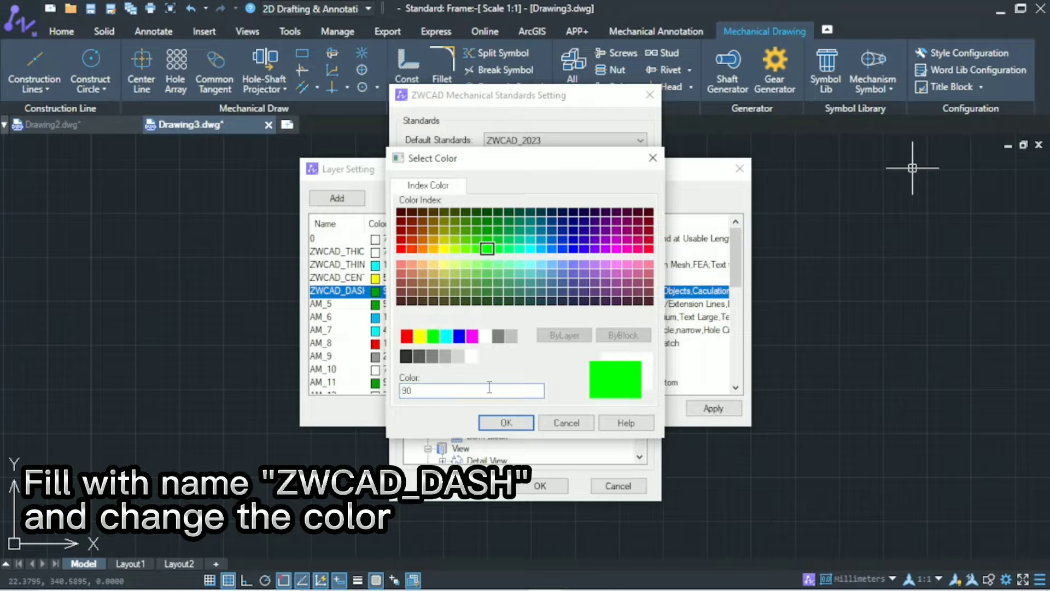
left_click(506, 422)
Step: Load the DASHED linetype from the linetype library and assign it to the ZWCAD_DASH layer
left_click(441, 295)
scroll(423, 268, "down", 1)
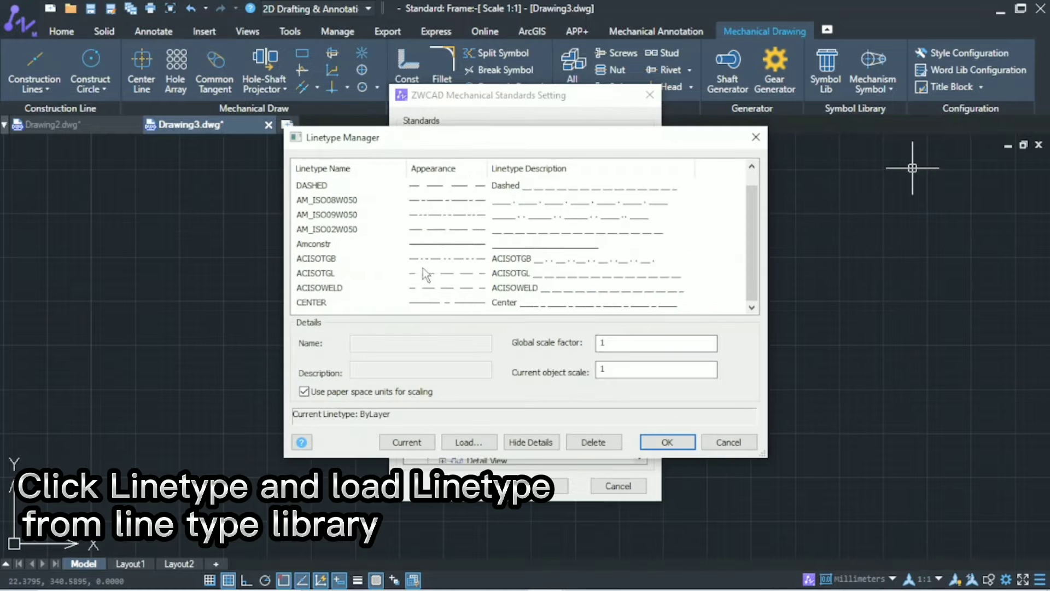
left_click(456, 435)
left_click(350, 397)
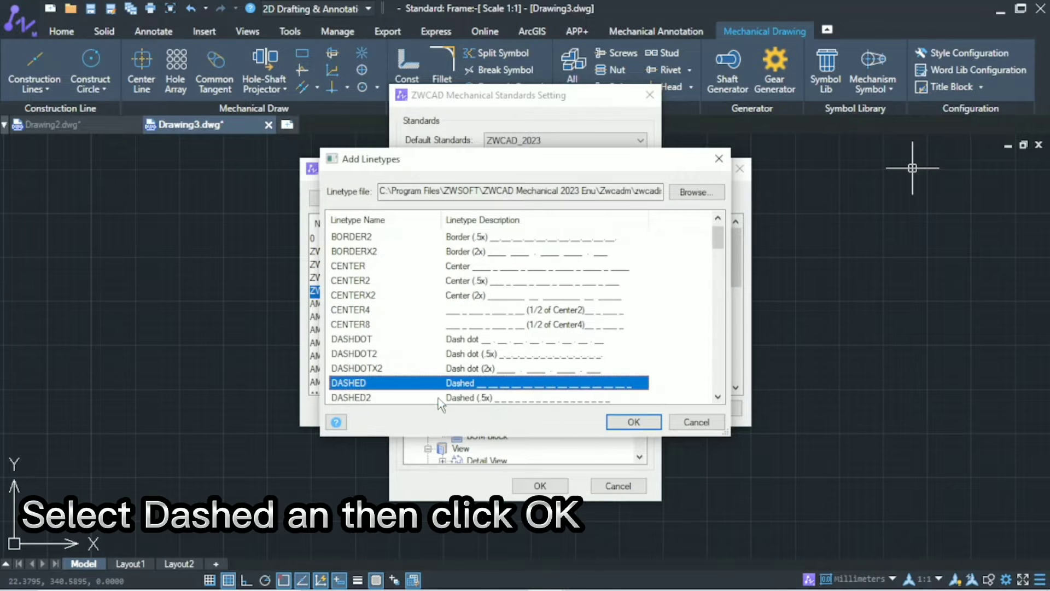
left_click(633, 422)
scroll(406, 298, "down", 1)
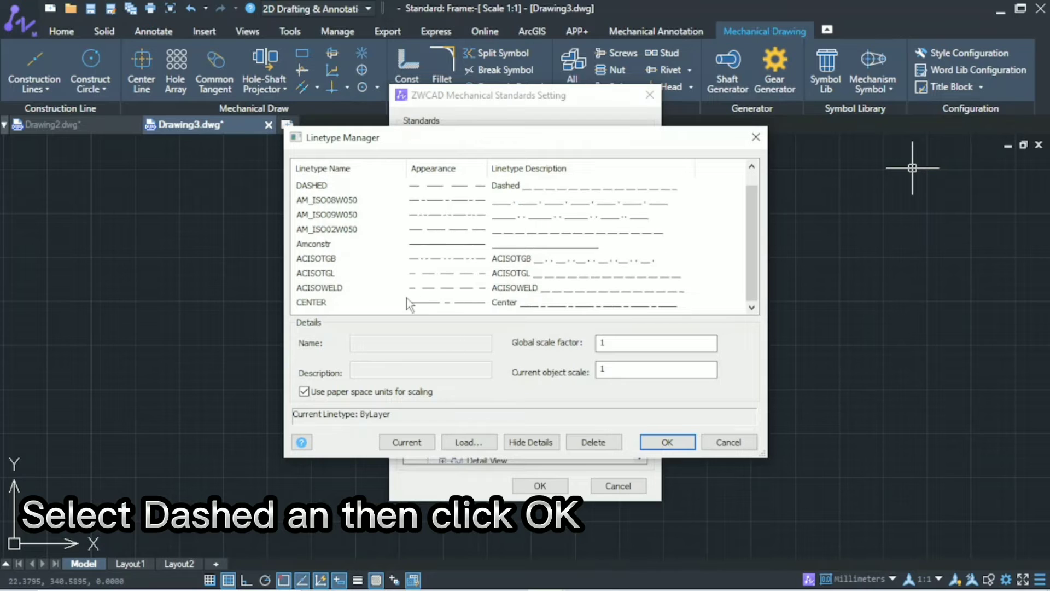
left_click(379, 186)
left_click(666, 441)
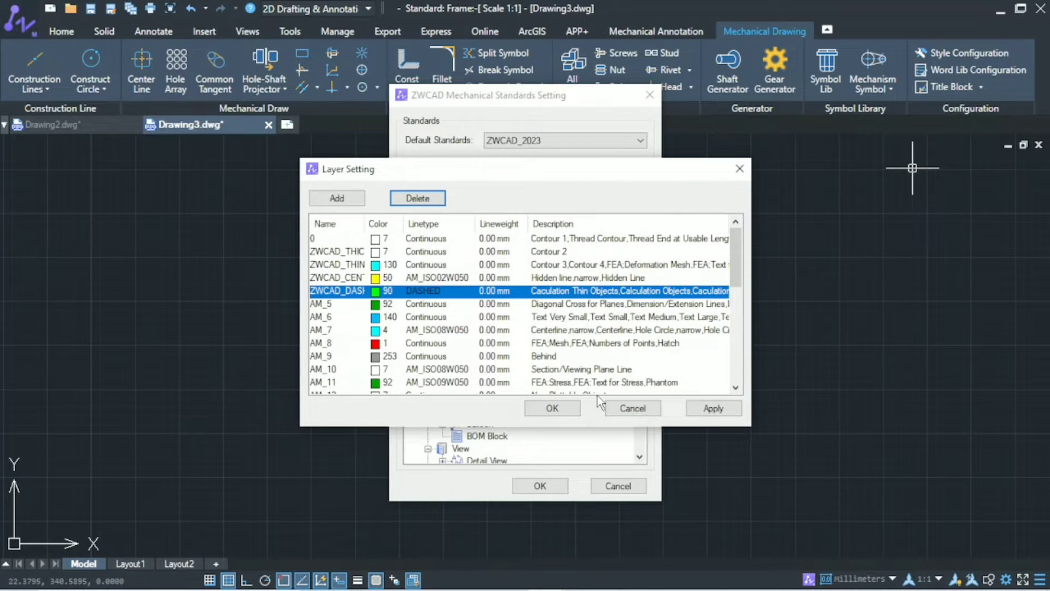
Step: Rename layer AM_5 to ZWCAD_HATCH and set its color to yellow-green, index 60
left_click(345, 306)
left_click(344, 306)
type("Z")
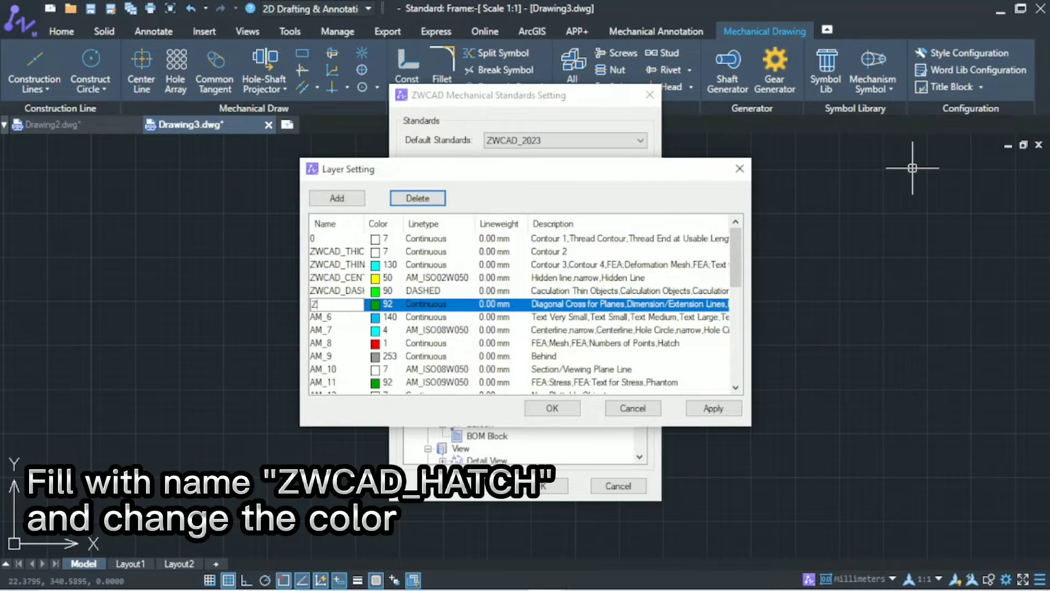
type("WCAD_HATCH")
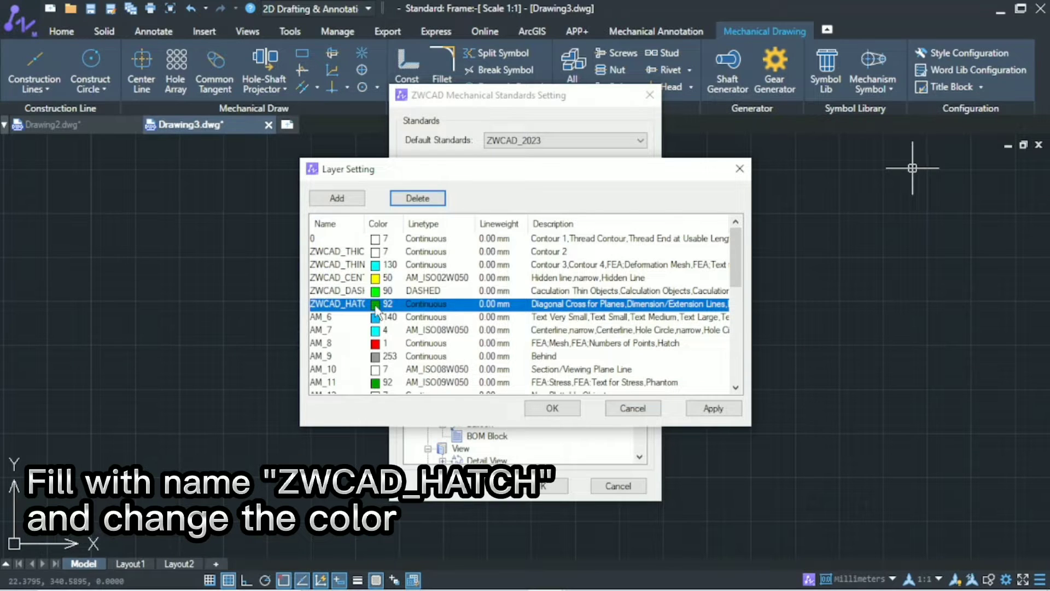
left_click(375, 304)
left_click(456, 251)
left_click(509, 422)
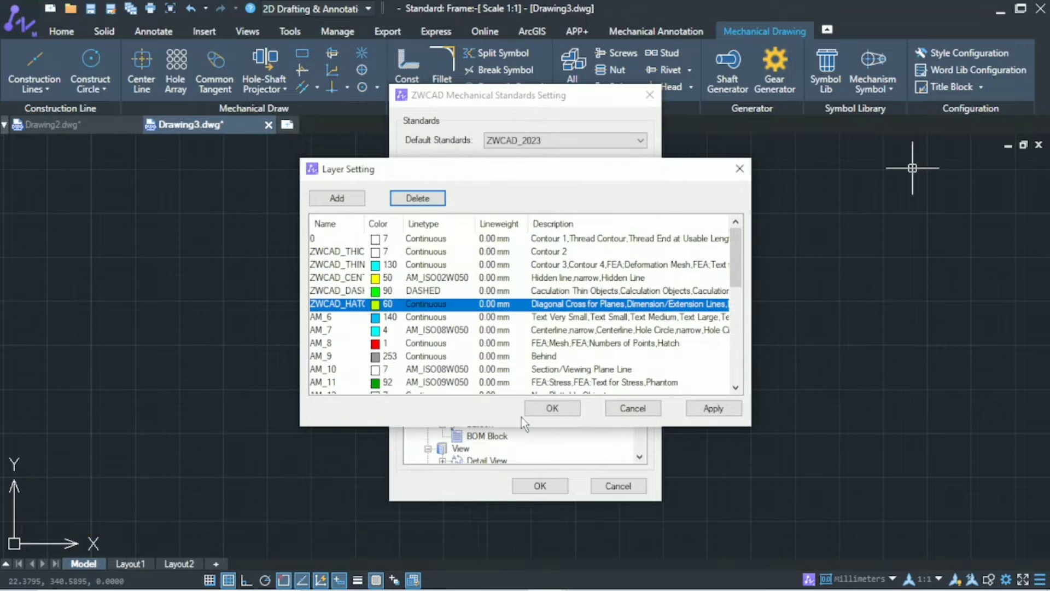
Step: Rename layer AM_6 to ZWCAD_TEXT and set its color to blue, index 170
double_click(358, 320)
type("Z")
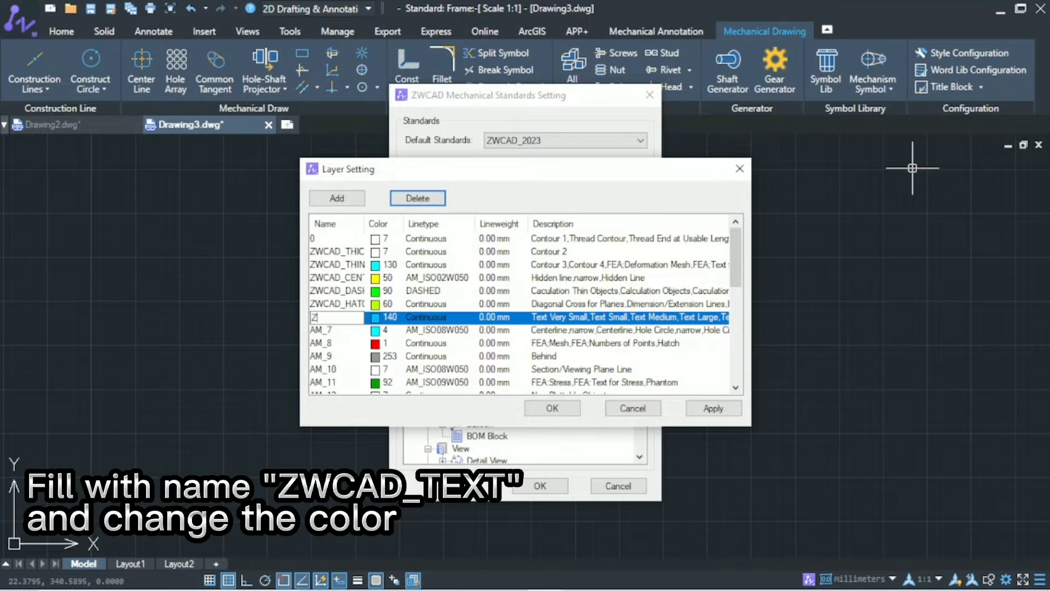
type("WCAD_TEXT")
key("Return")
left_click(376, 317)
left_click(570, 247)
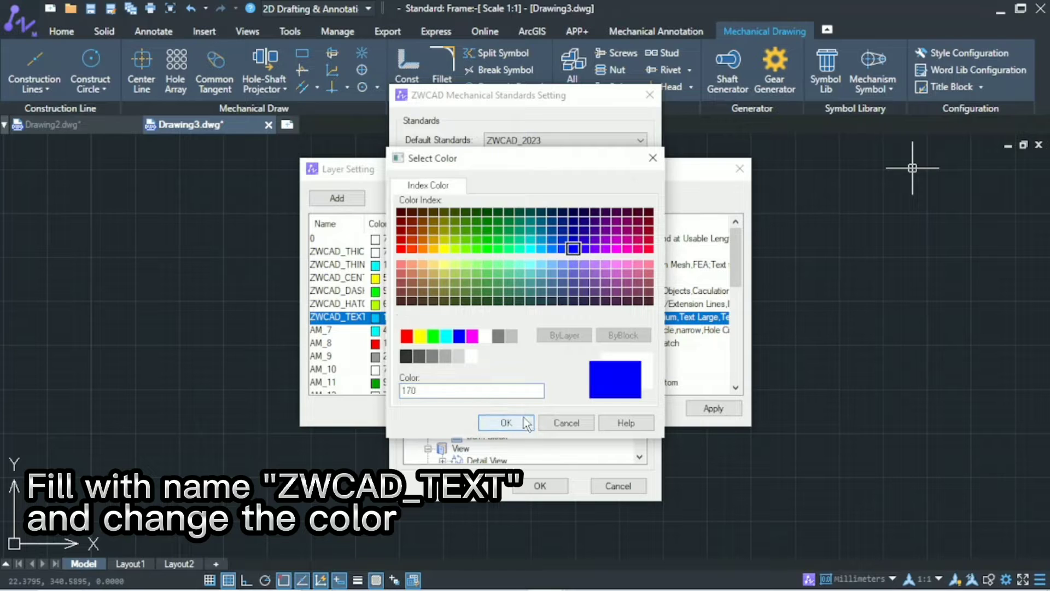
left_click(506, 422)
Step: Rename layer AM_7 to ZWCAD_DIMENSION and widen the Name column to fit the full layer names
double_click(328, 330)
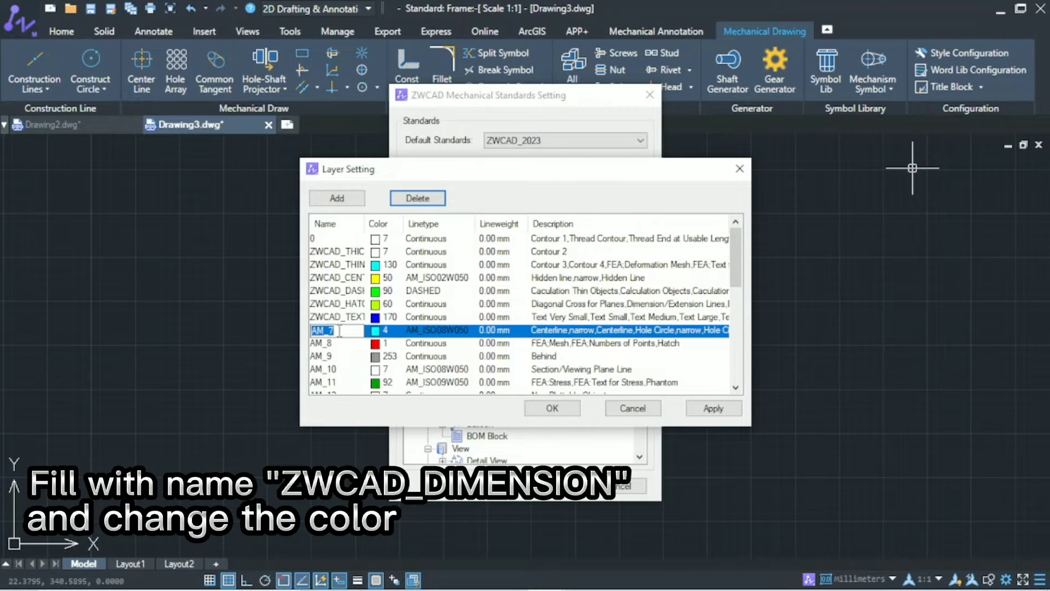
type("ZWCA")
type("D_DIMENSION")
key("Return")
left_click_drag(365, 224, 389, 239)
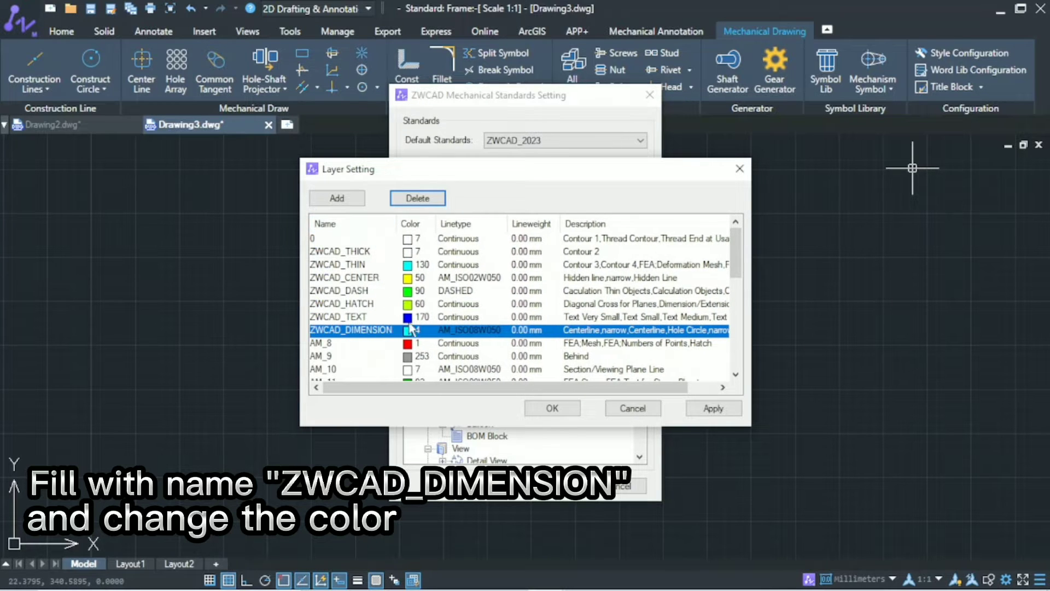
Step: Set the ZWCAD_DIMENSION layer's color to dark green, index 74, and its linetype to Continuous
left_click(410, 330)
left_click(467, 231)
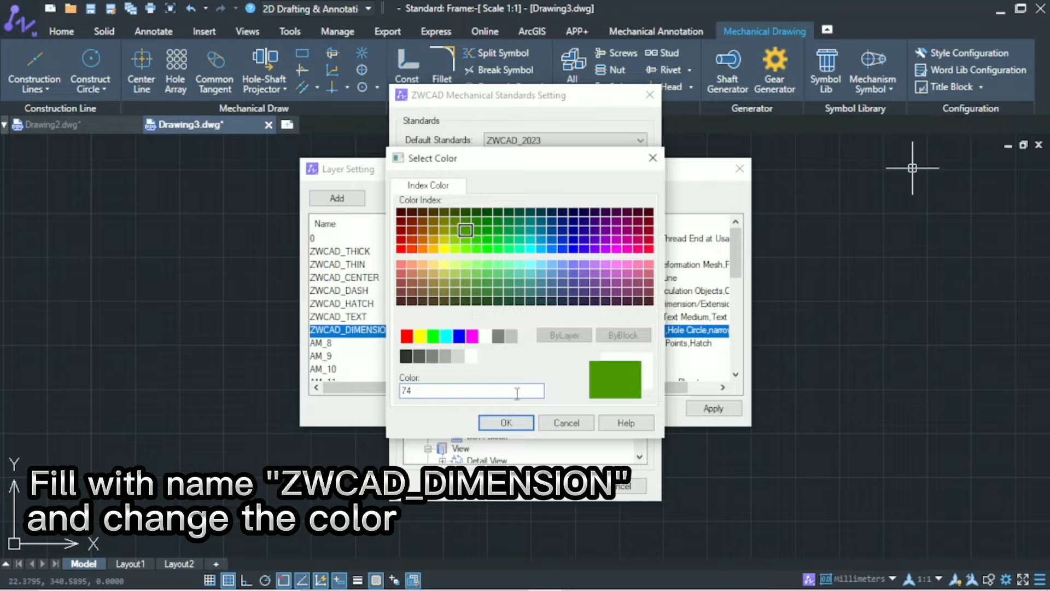
left_click(526, 422)
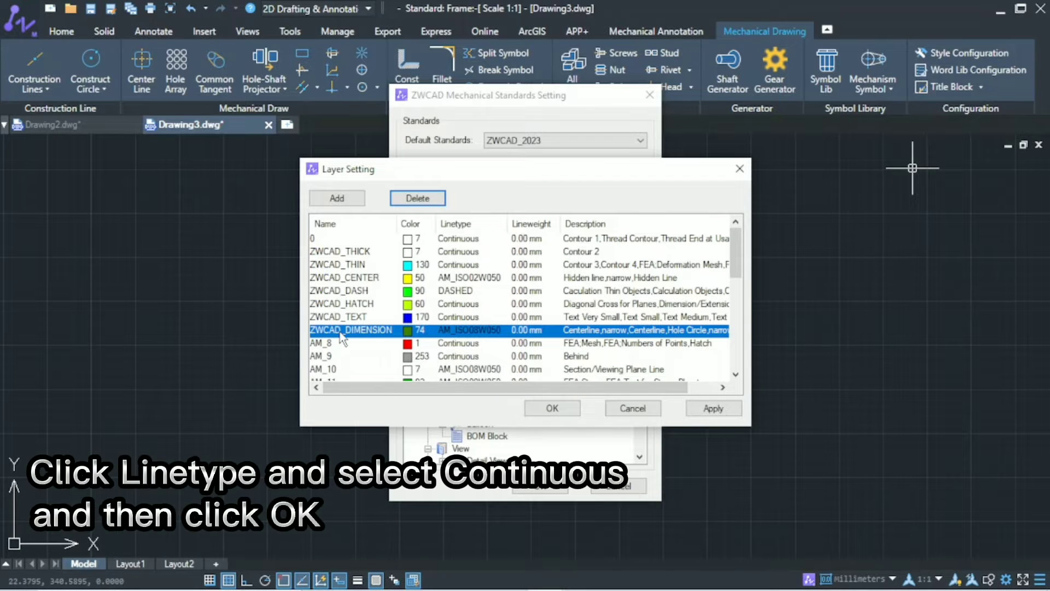
left_click(451, 330)
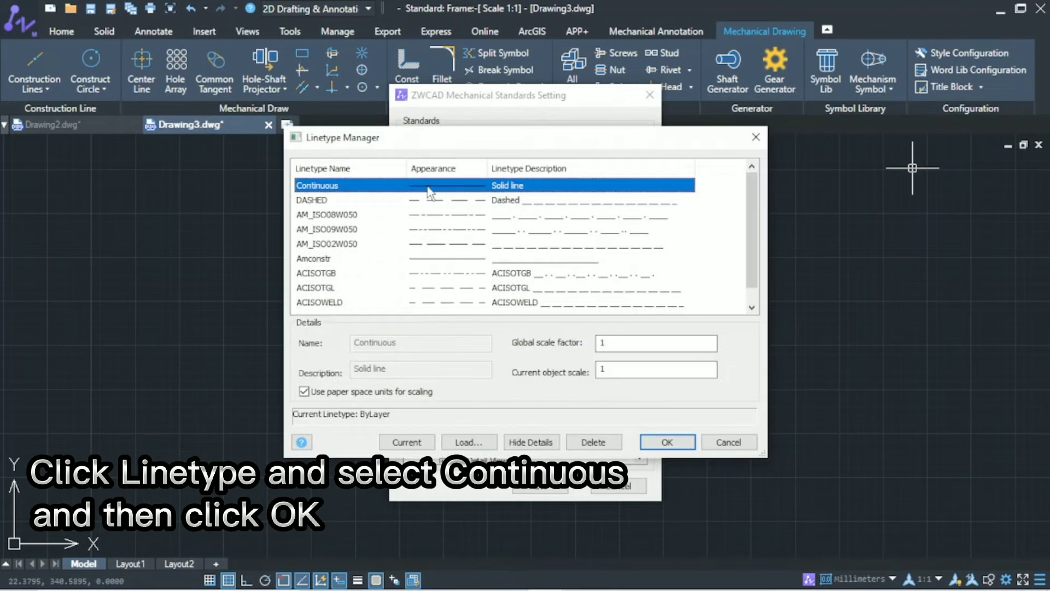
key("Return")
Step: Rename layer AM_8 to ZWCAD_SYMBOL and set its color to dark blue, index 152
double_click(340, 344)
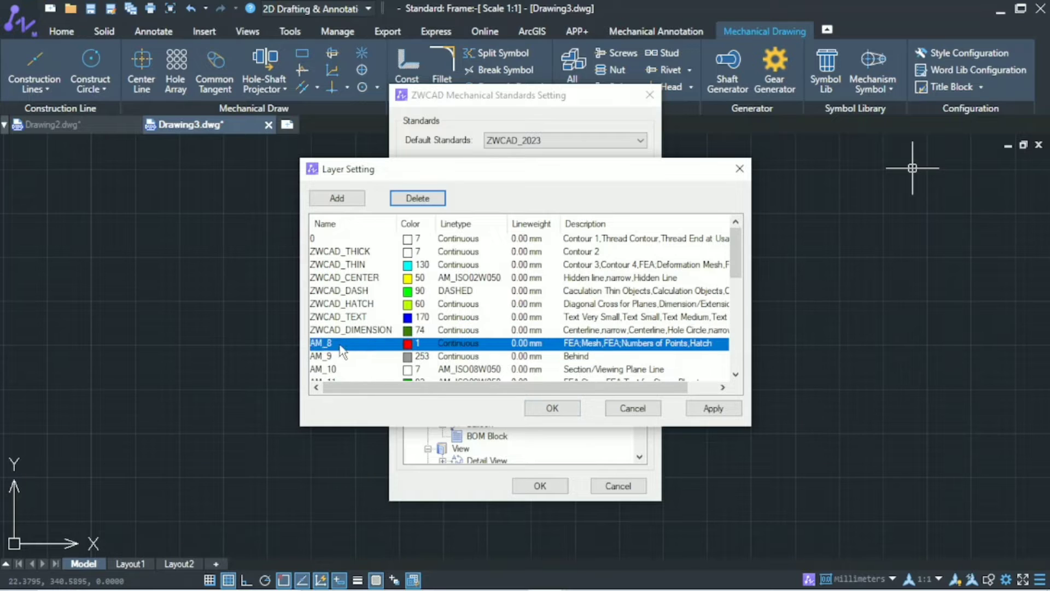
type("ZWCAD_SYMB")
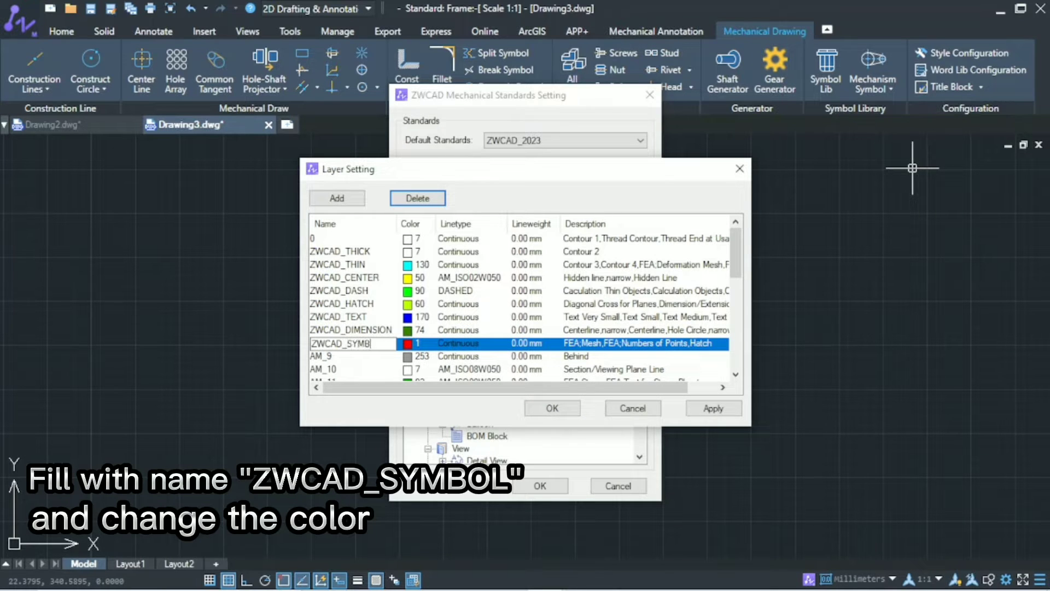
type("OL")
left_click(411, 344)
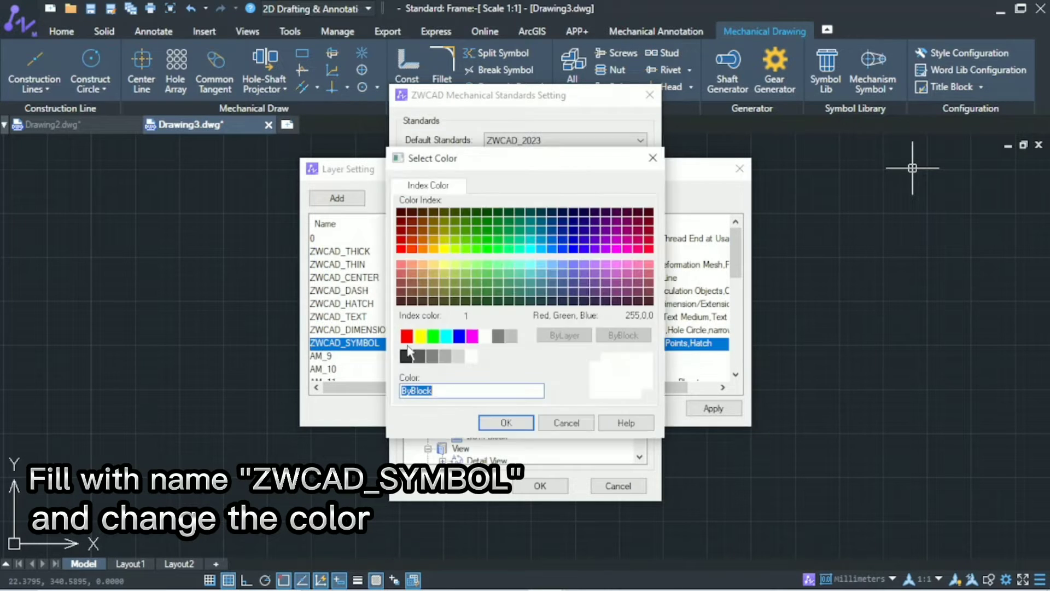
left_click(552, 241)
left_click(507, 422)
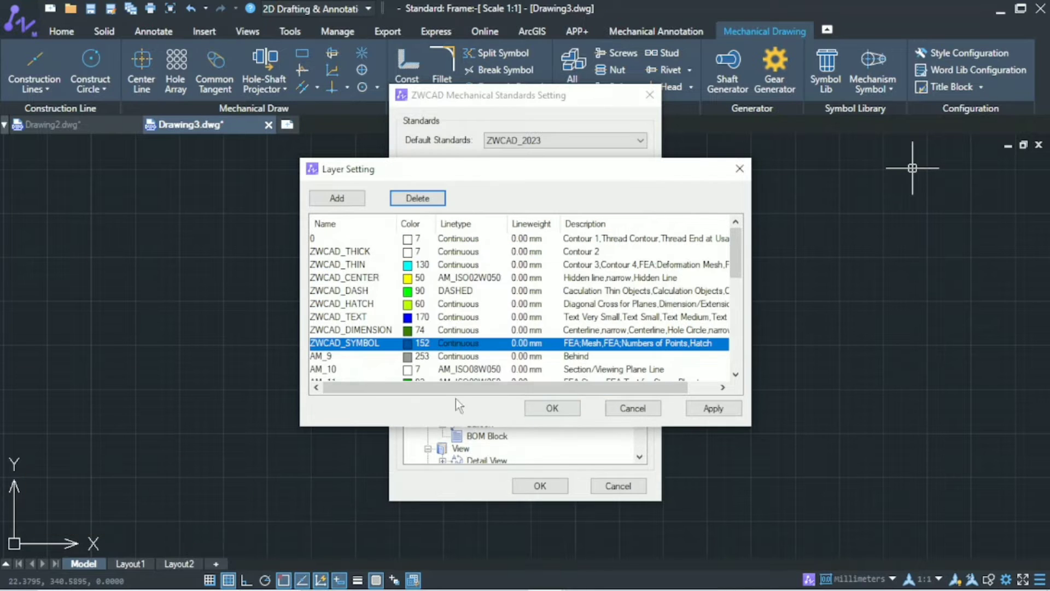
Step: Rename layer AM_9 to ZWCAD_FRAME and set its color to white, index 7
double_click(339, 357)
key("BackSpace")
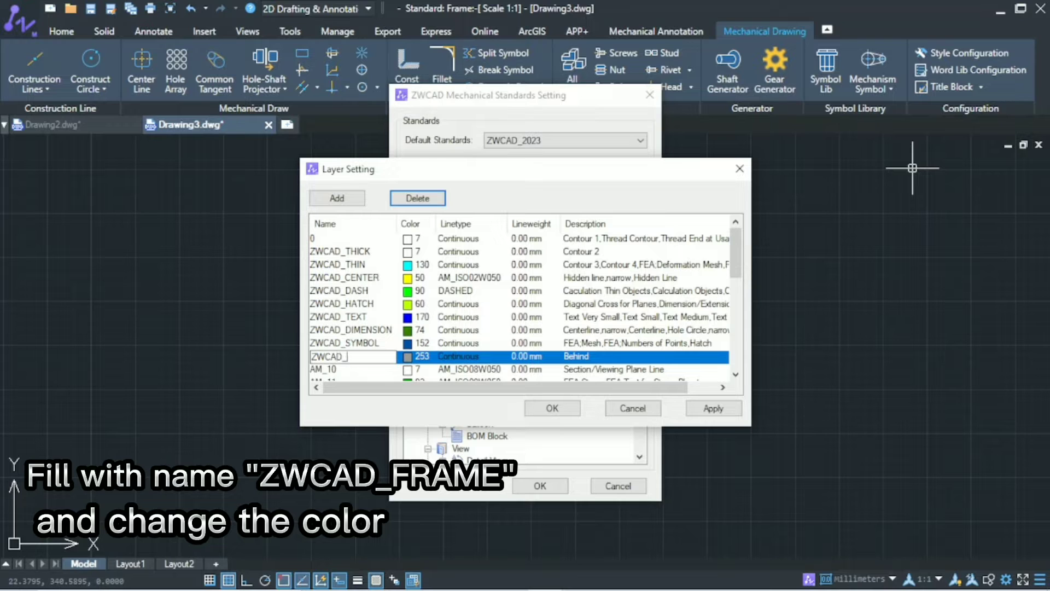
type("ZWCAD_FRAME")
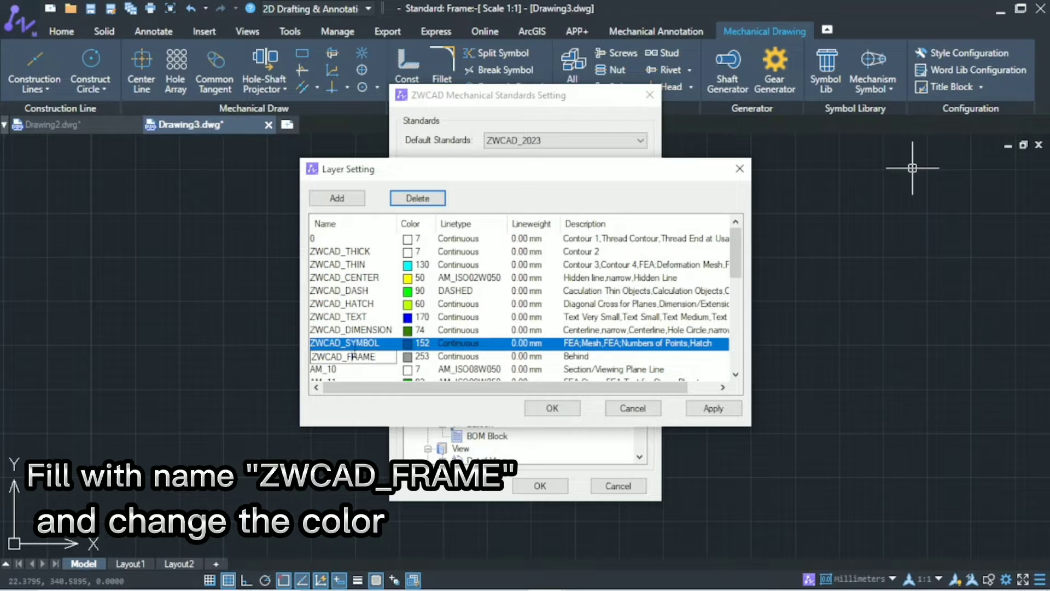
left_click(410, 356)
left_click(485, 335)
left_click(506, 422)
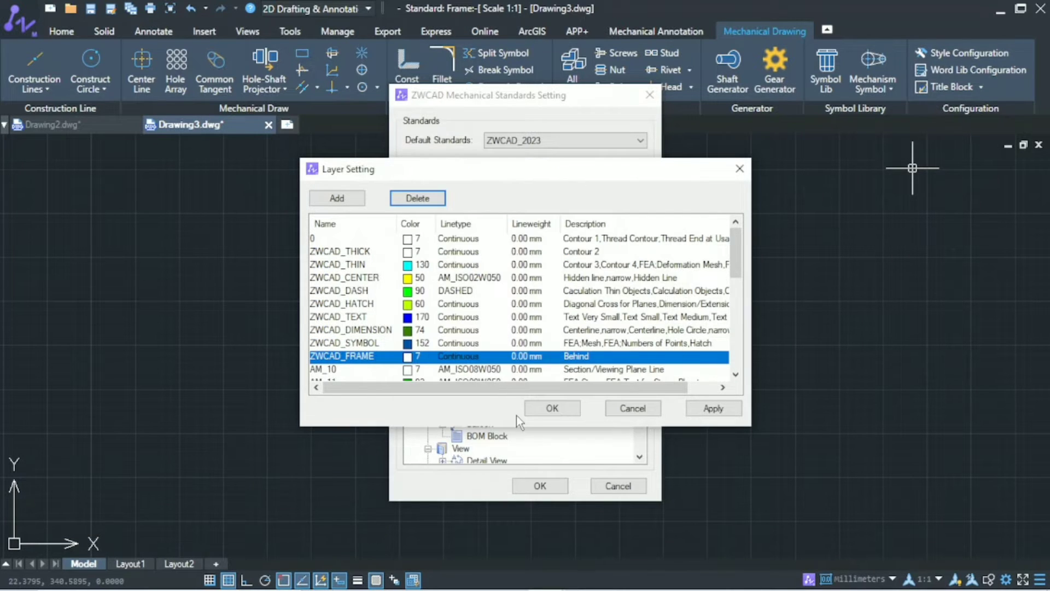
Step: Delete layer AM_10 and rename layer AM_11 to ZWCAD_HIDDEN
scroll(331, 343, "down", 1)
double_click(332, 331)
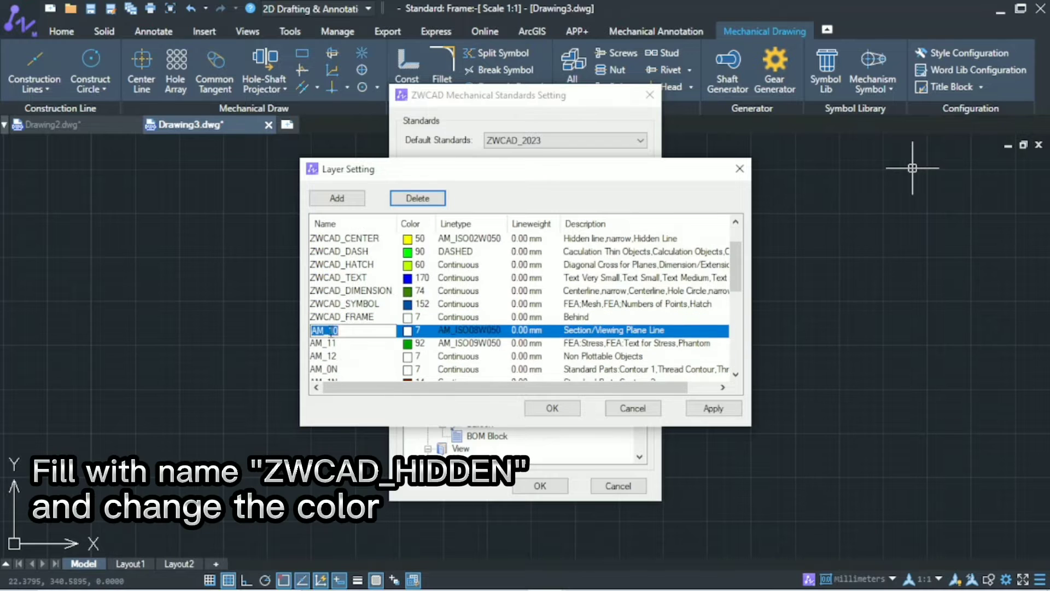
key("BackSpace")
type("ZWCAD_HIDDEN")
key("Return")
Step: Set the ZWCAD_HIDDEN layer's color to purple, index 200, and its linetype to Continuous
left_click(405, 331)
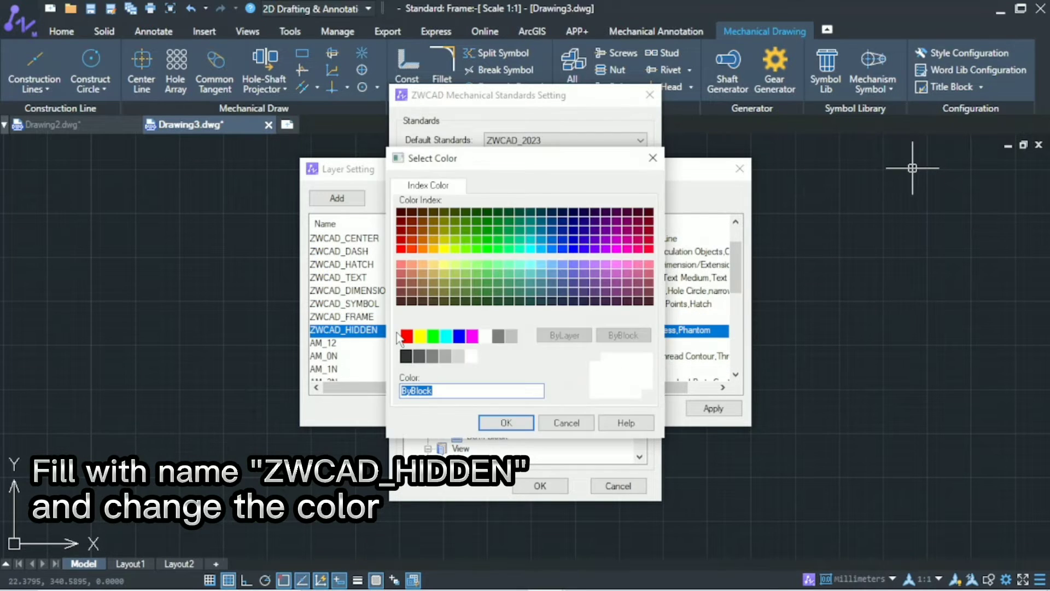
left_click(606, 244)
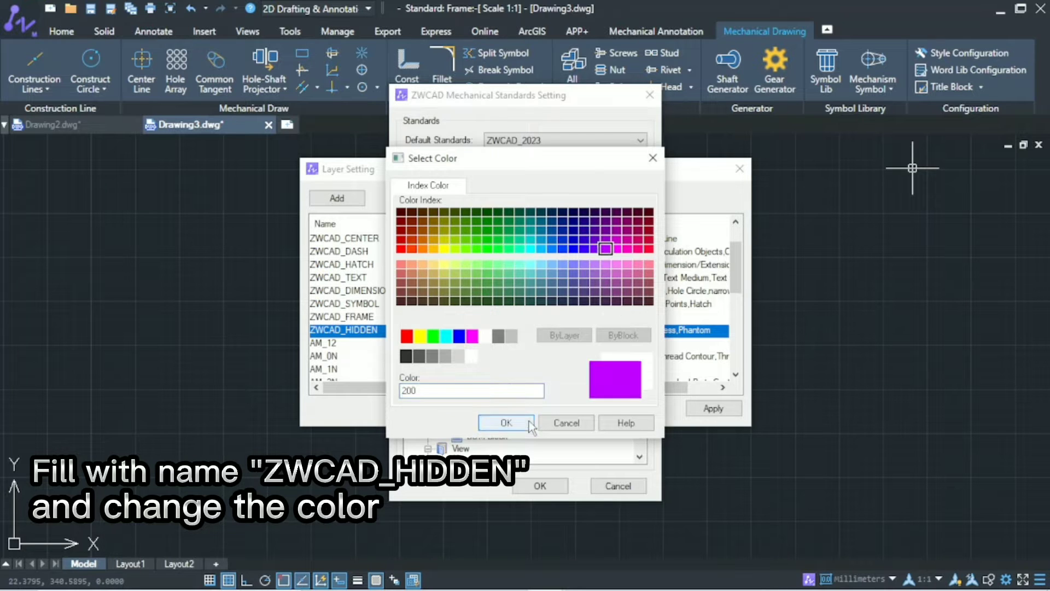
left_click(506, 422)
left_click(338, 344)
left_click(458, 331)
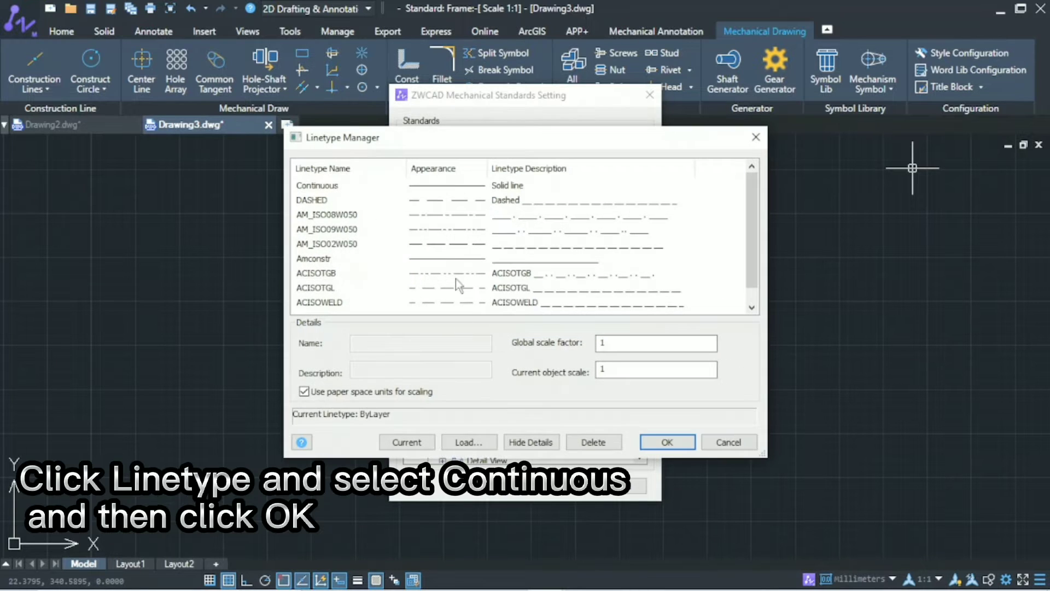
left_click(452, 186)
left_click(674, 438)
Step: Rename layer AM_12 to ZWCAD_PLOT and set its color to magenta-pink, index 220
double_click(352, 341)
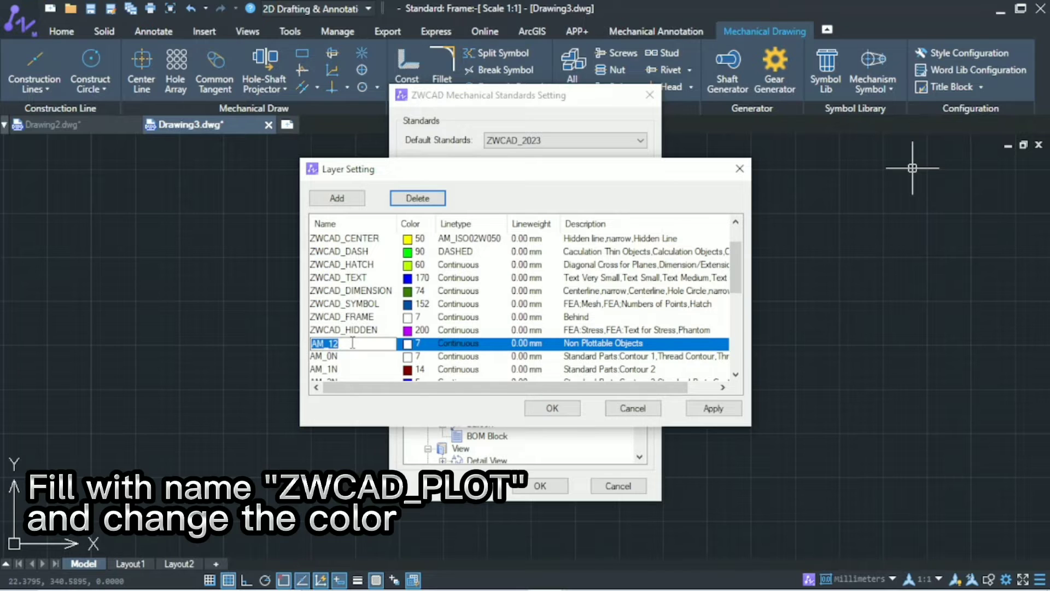
key("BackSpace")
type("ZWCAD_PLOT")
key("Return")
left_click(408, 344)
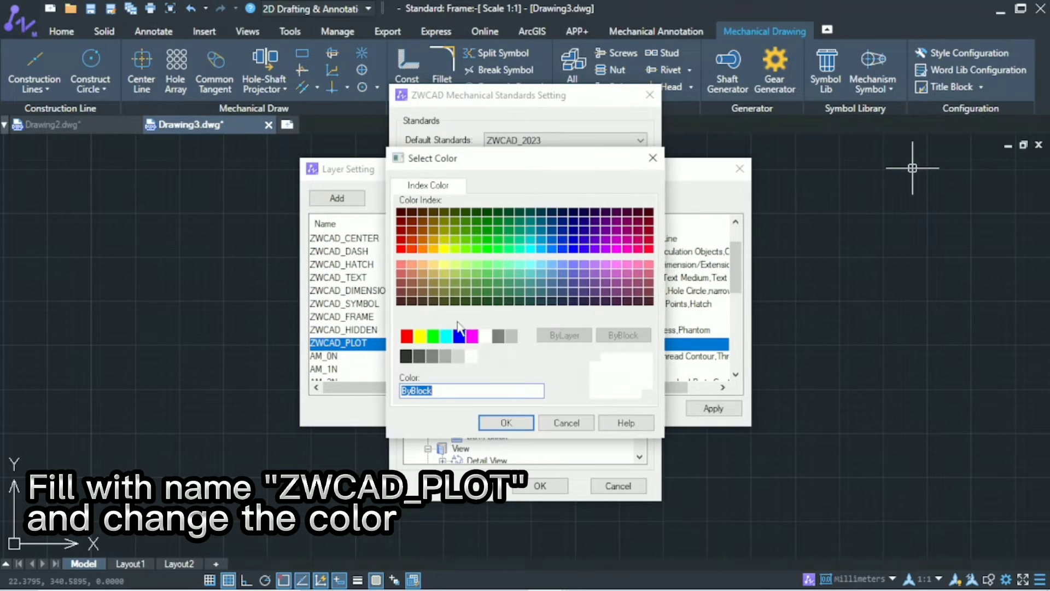
left_click(623, 214)
left_click(503, 423)
Step: Rename layer AM_0N to ZWCAD_CONSTRUCTION with orange color index 30, and apply the customized layer settings
double_click(355, 356)
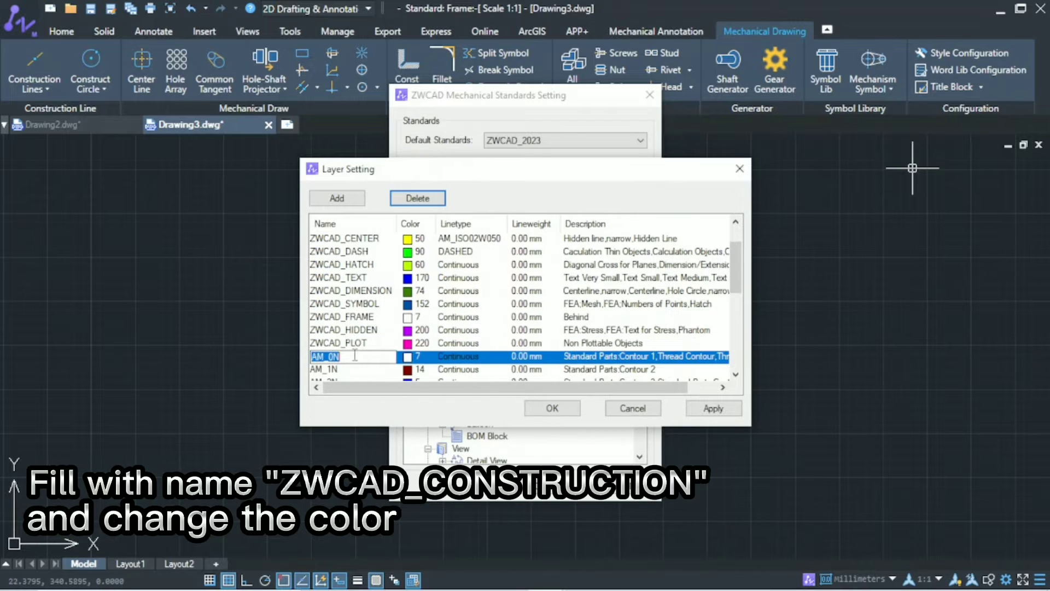
type("Z")
type("WCAD_CONSTRUCTION")
key("Return")
scroll(363, 327, "down", 1)
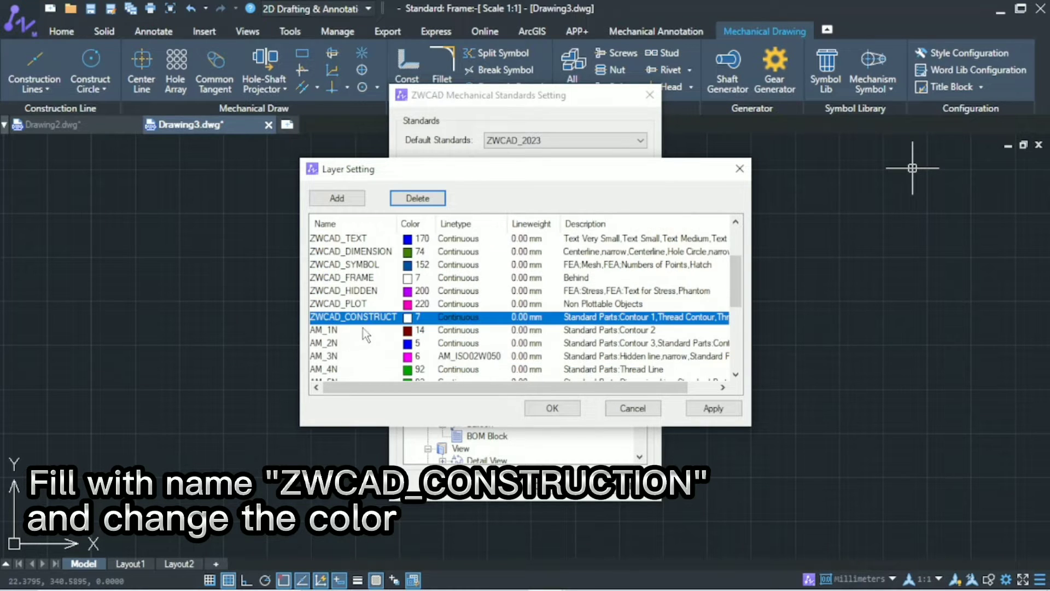
left_click(407, 318)
left_click(429, 255)
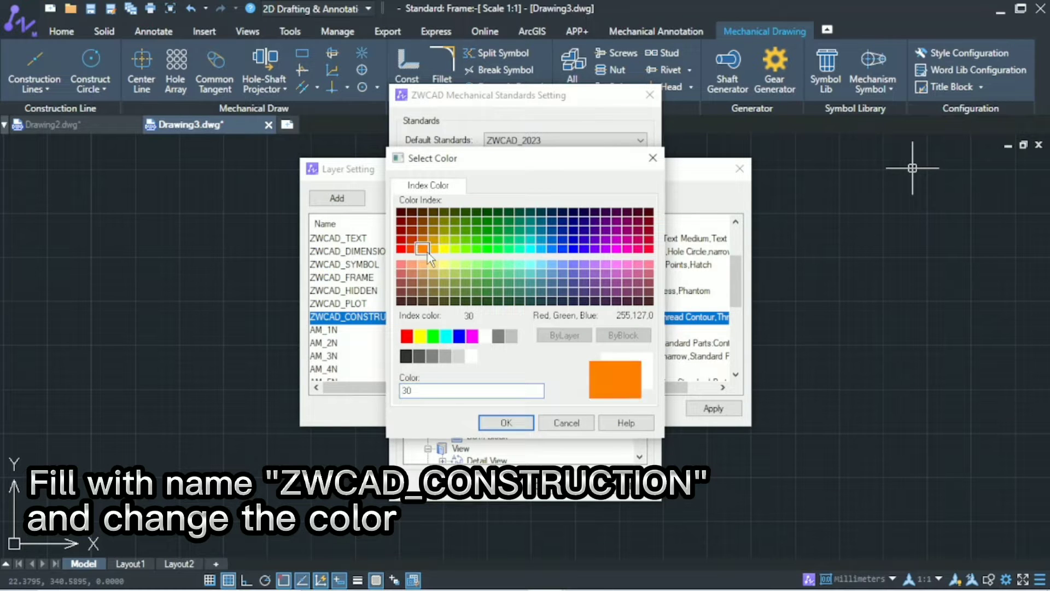
left_click(524, 421)
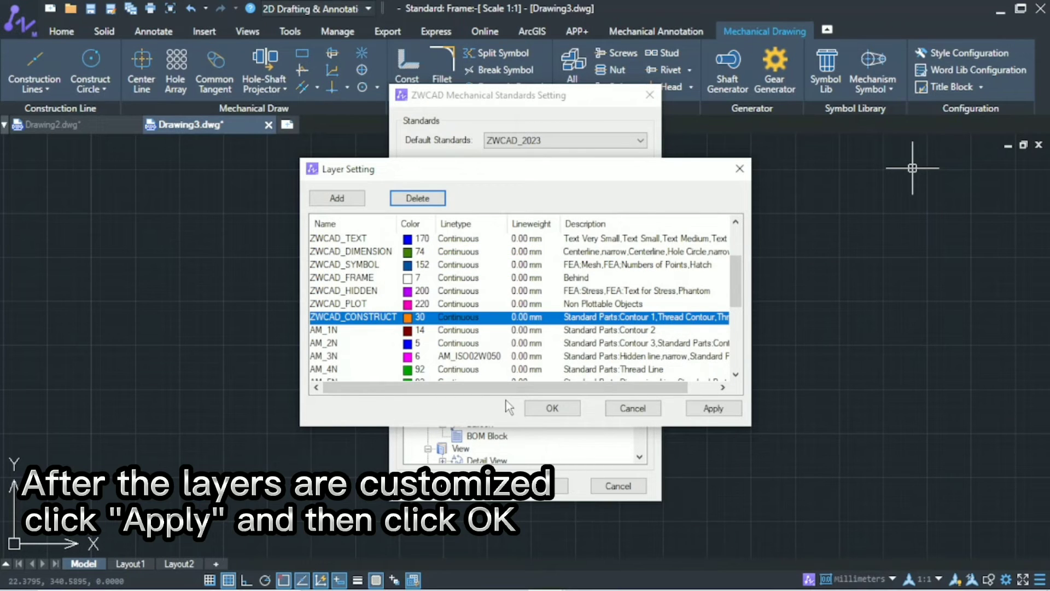
left_click(733, 409)
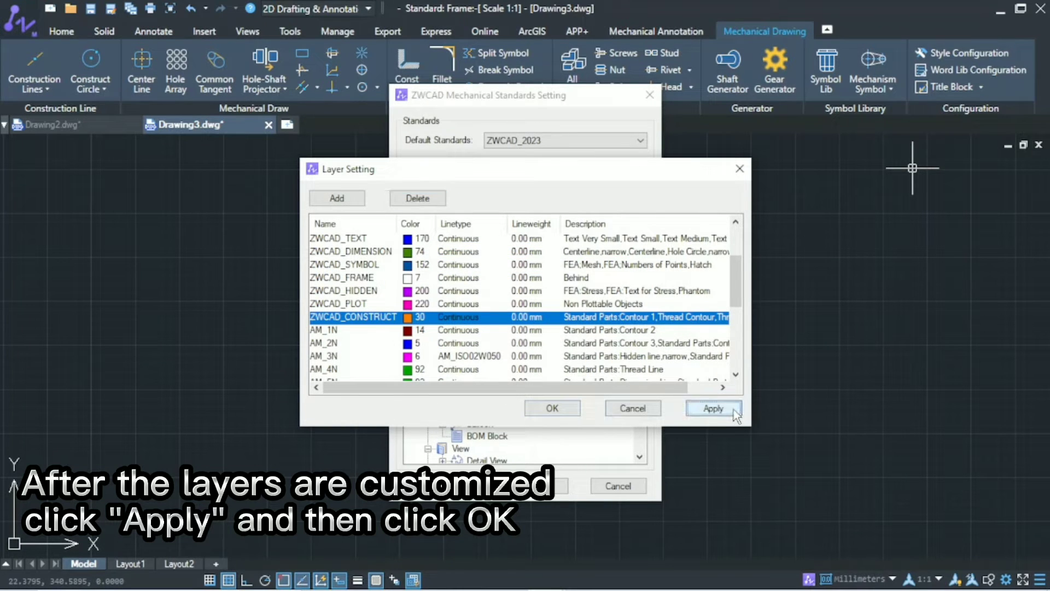
left_click(577, 412)
Step: In the layer mapping manager, map the Title Border/BOM frame layer to ZWCAD_FRAME and the symbol layer to ZWCAD_SYMBOL
double_click(490, 244)
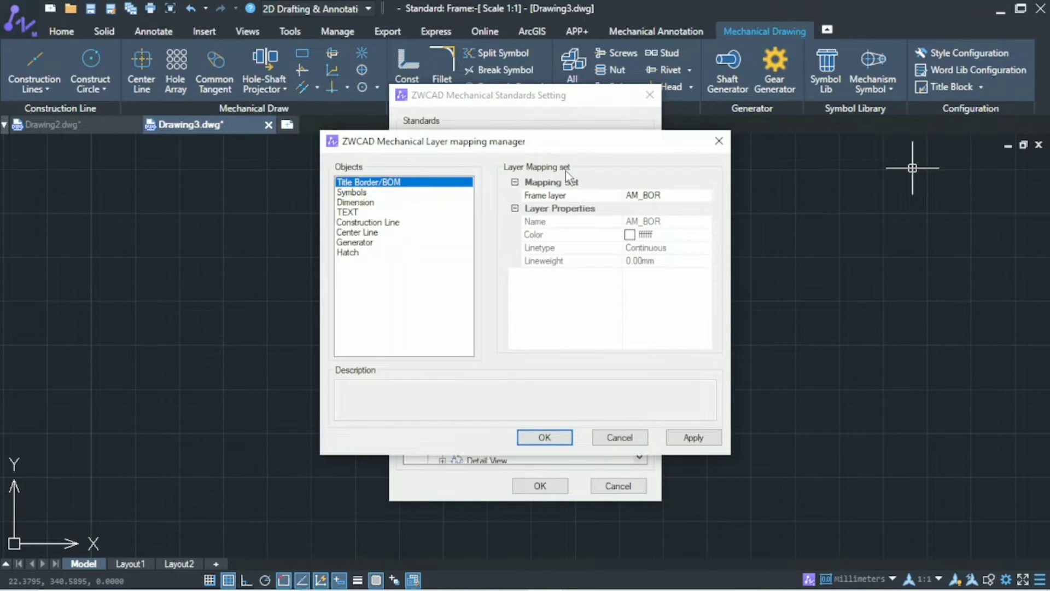
left_click(667, 195)
left_click(707, 195)
left_click(693, 281)
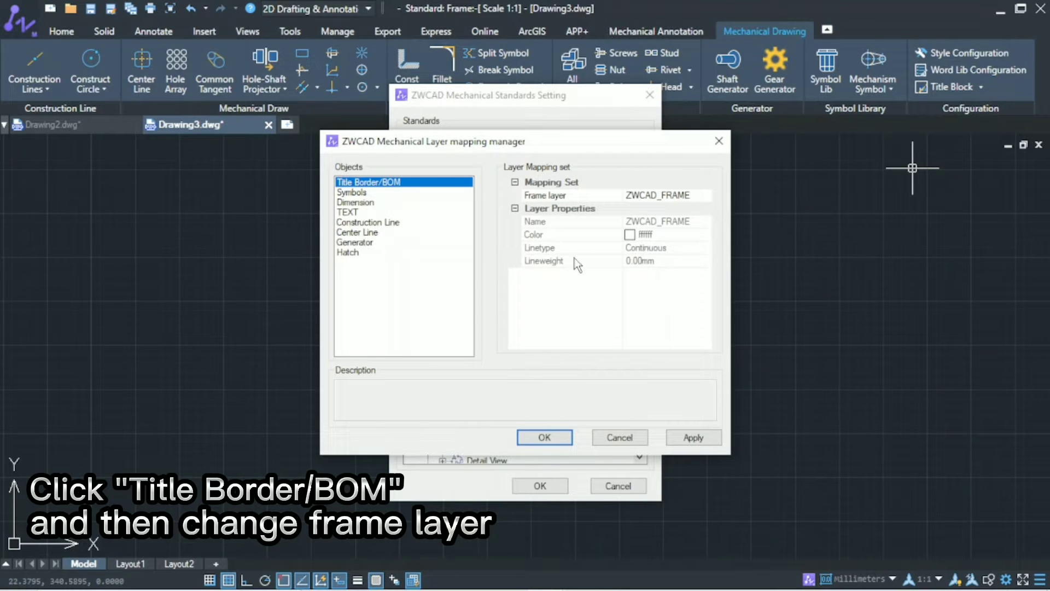
left_click(350, 193)
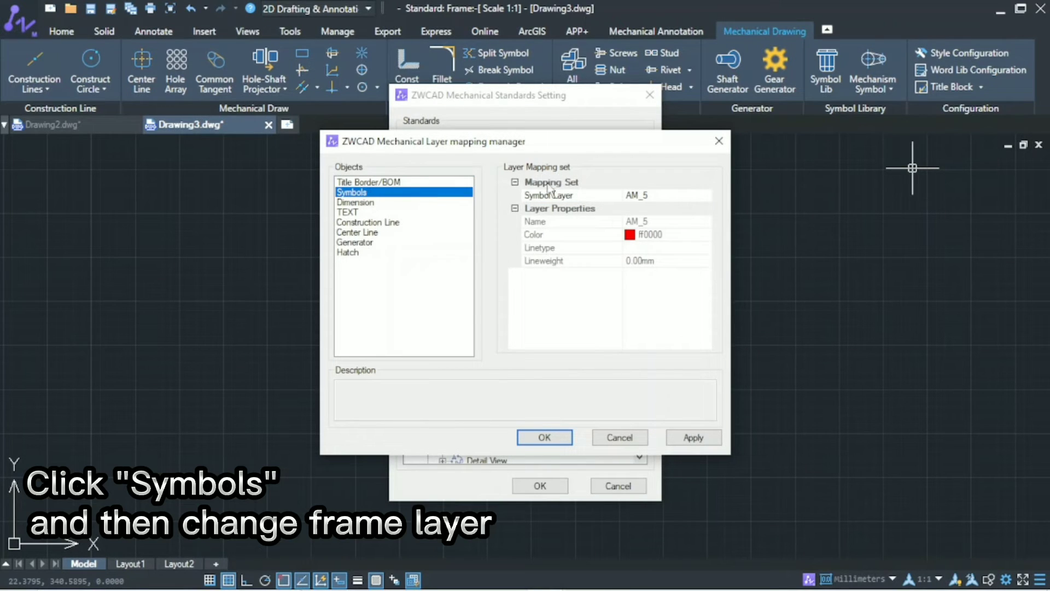
left_click(587, 196)
left_click(707, 195)
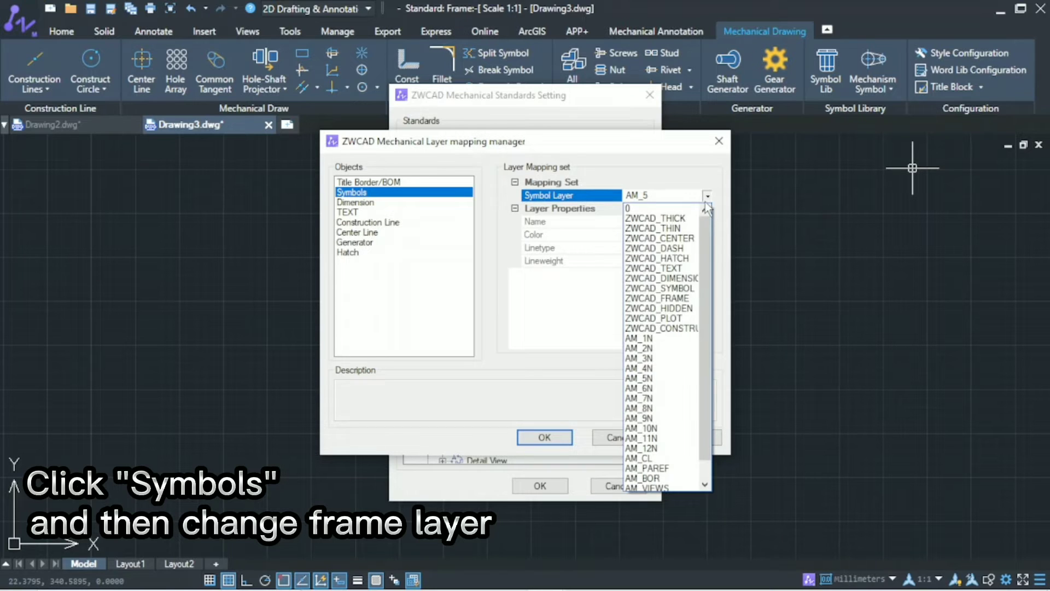
left_click(699, 292)
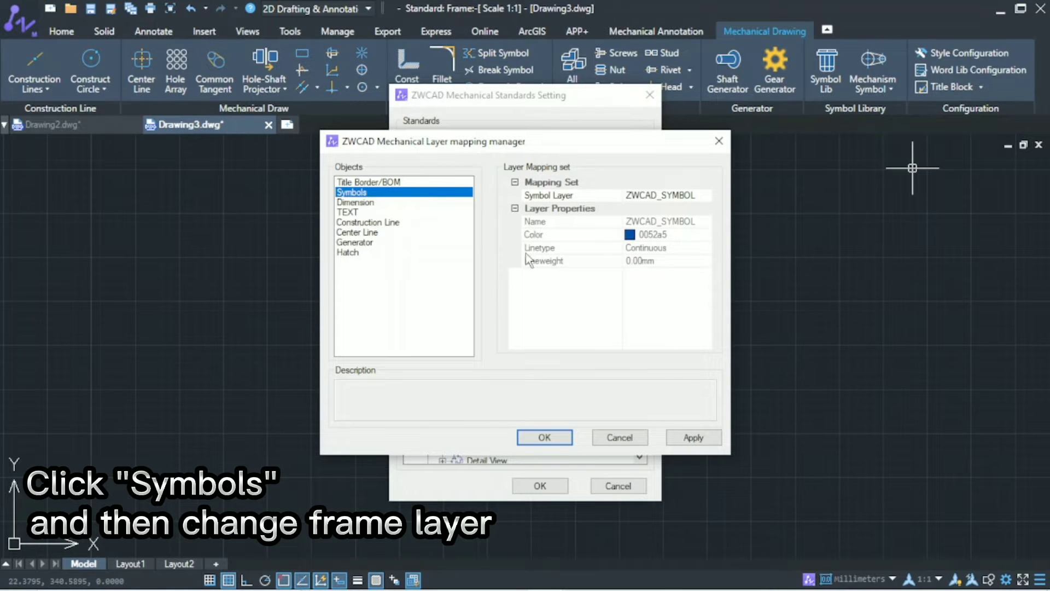
Step: Map the dimension layer to ZWCAD_DIMENSION and the text layer to ZWCAD_TEXT
left_click(381, 206)
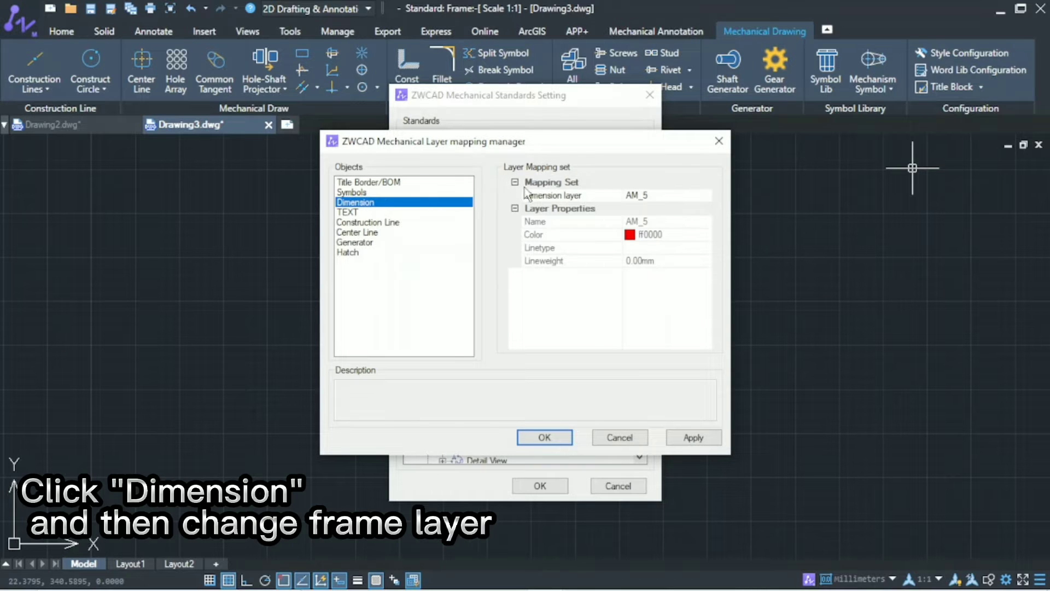
left_click(587, 196)
left_click(707, 195)
left_click(694, 278)
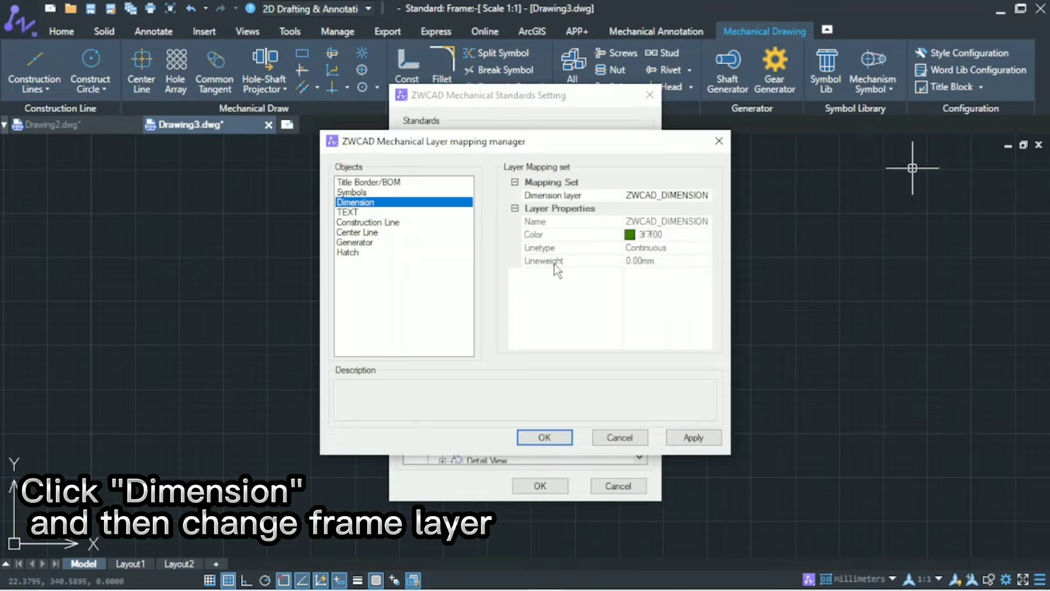
left_click(355, 212)
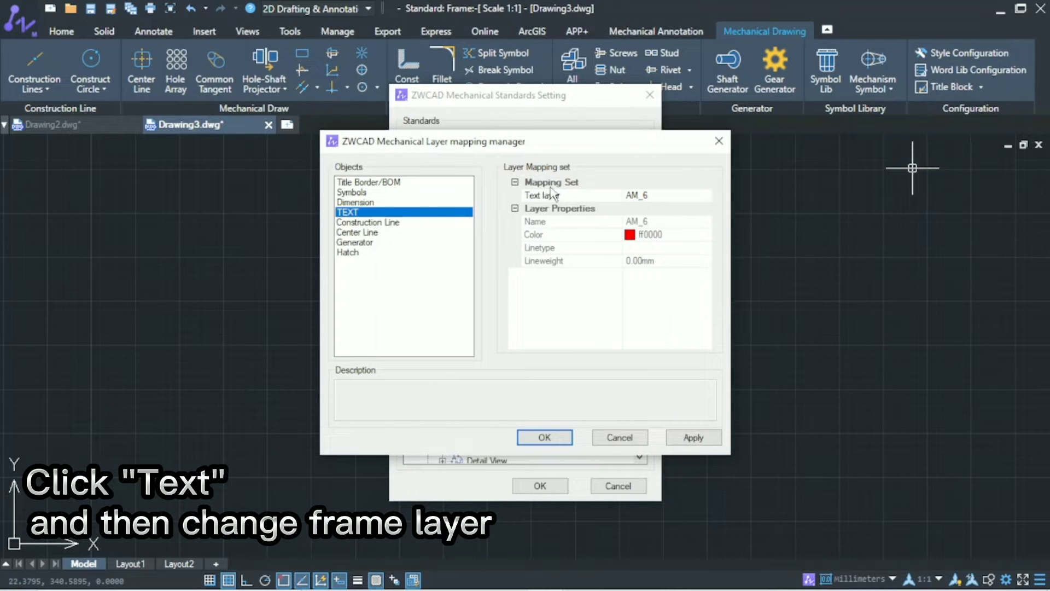
left_click(651, 196)
left_click(707, 196)
left_click(684, 268)
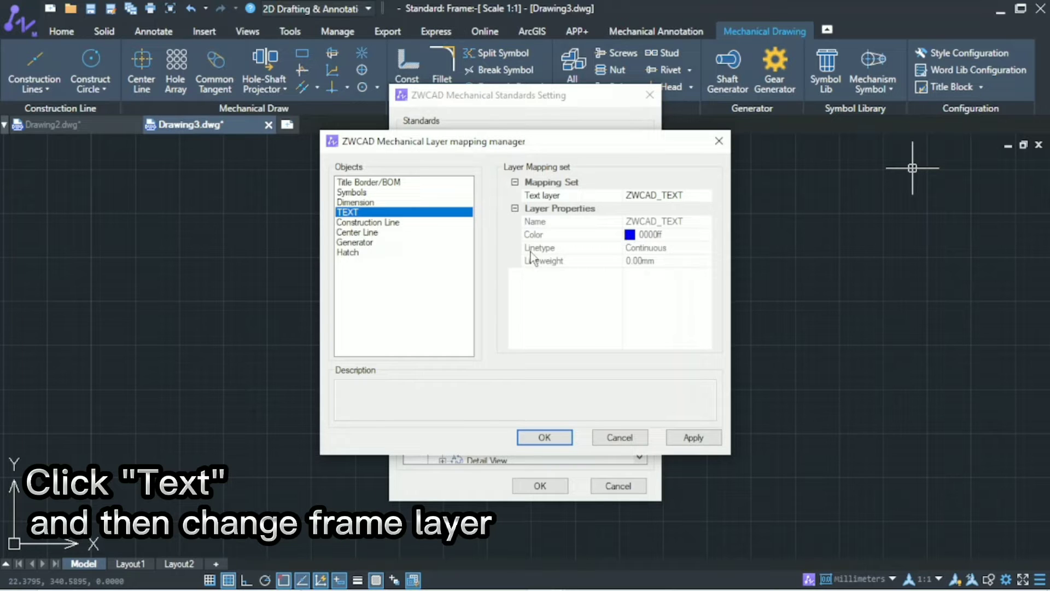
Step: Map the construction line objects to layer 0
left_click(404, 227)
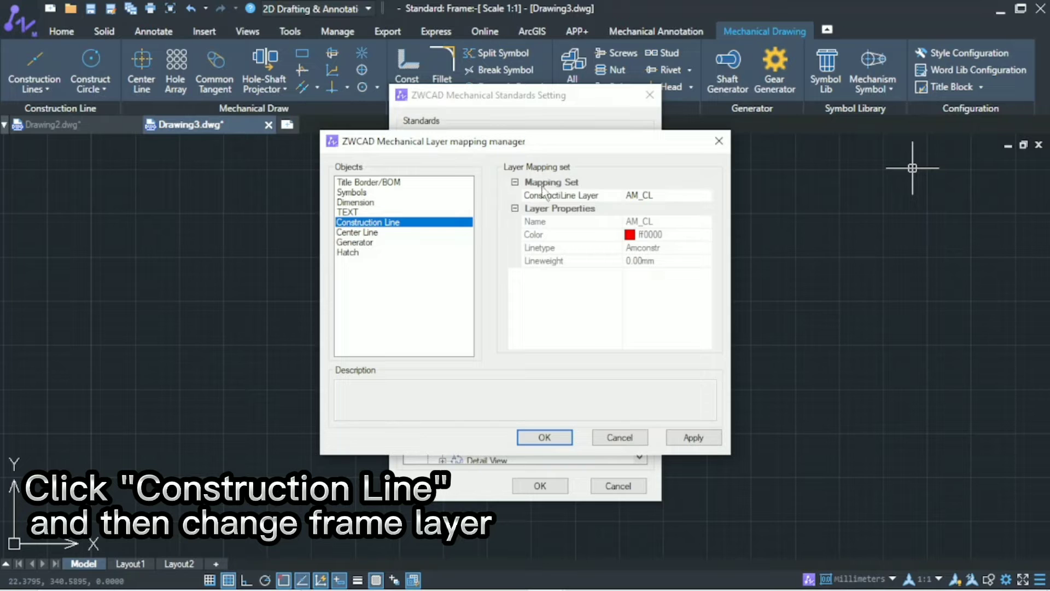
left_click(637, 196)
left_click(706, 195)
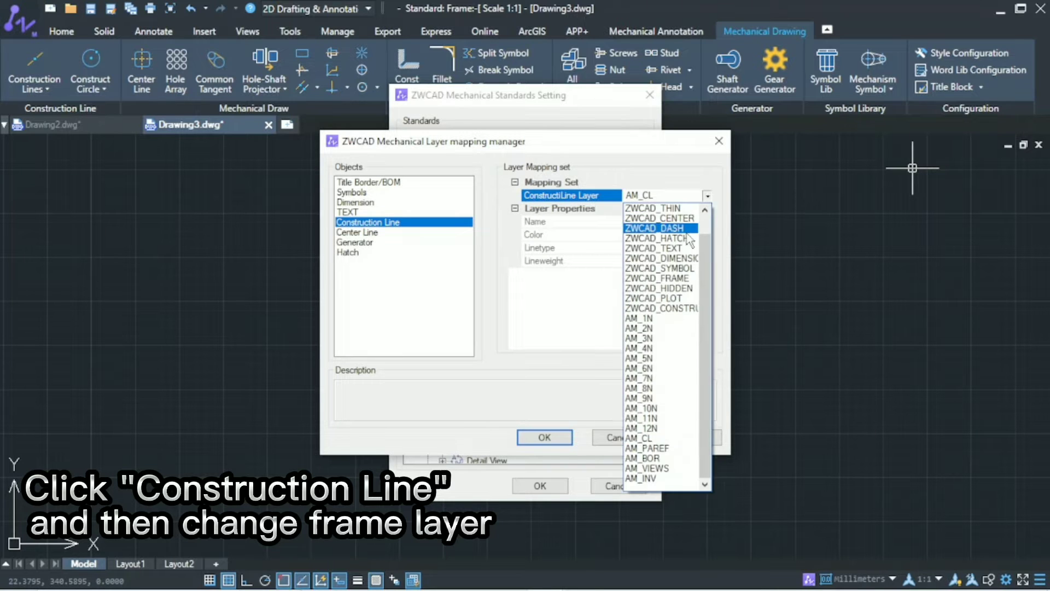
scroll(656, 246, "up", 1)
left_click(646, 209)
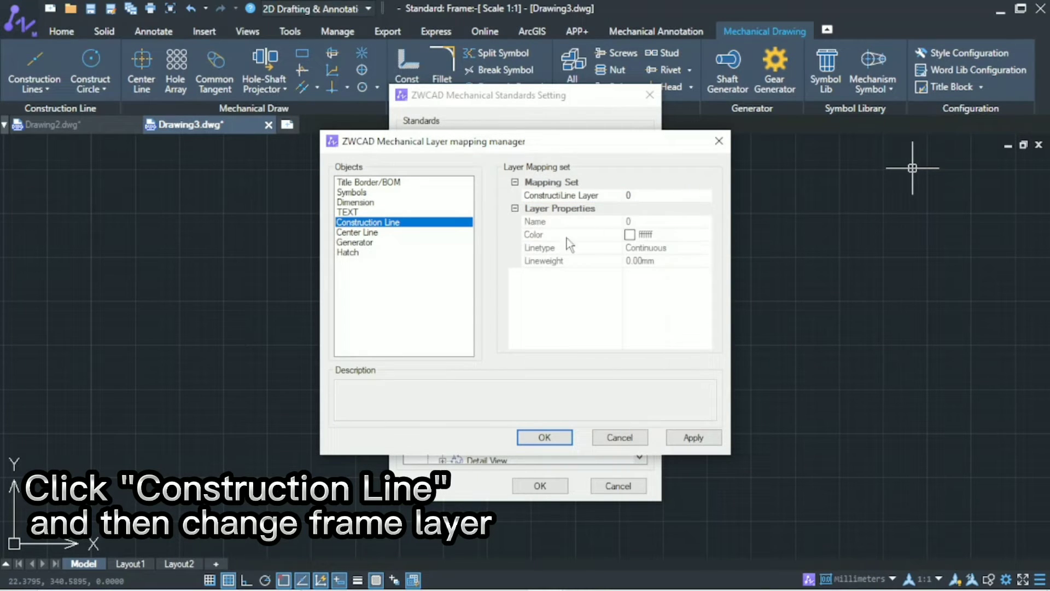
Step: Map the center line layer to ZWCAD_CENTER and the Generator's User defined2 layer to ZWCAD_CONSTRUCTION
left_click(353, 232)
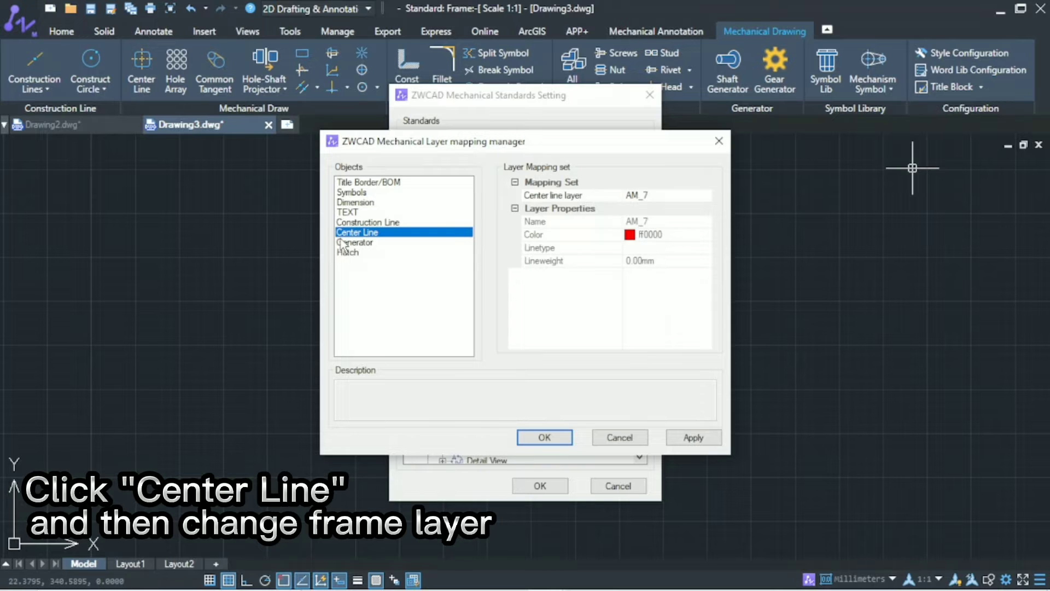
left_click(706, 195)
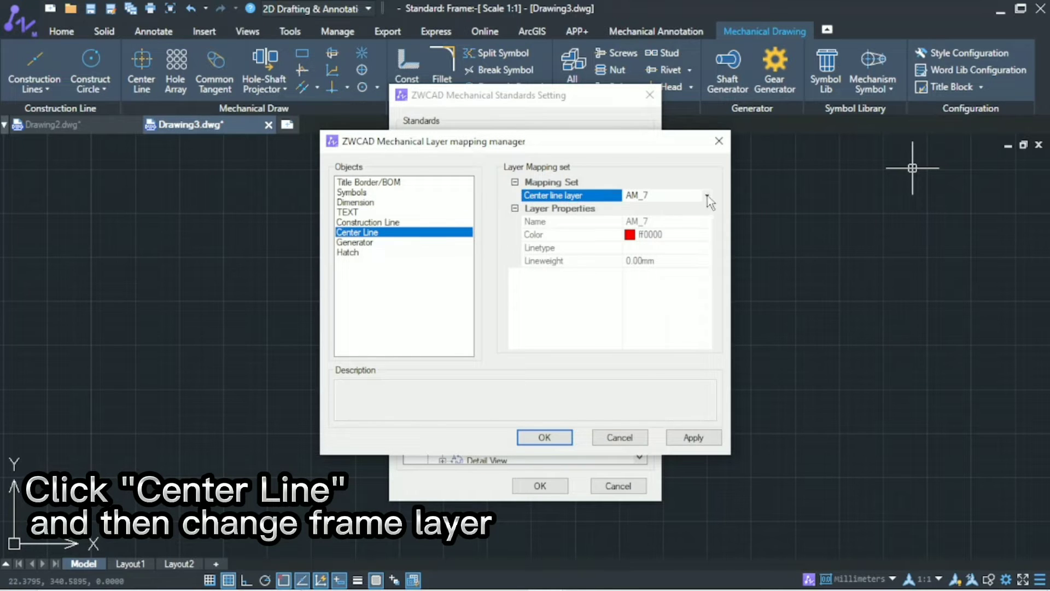
left_click(706, 195)
left_click(697, 239)
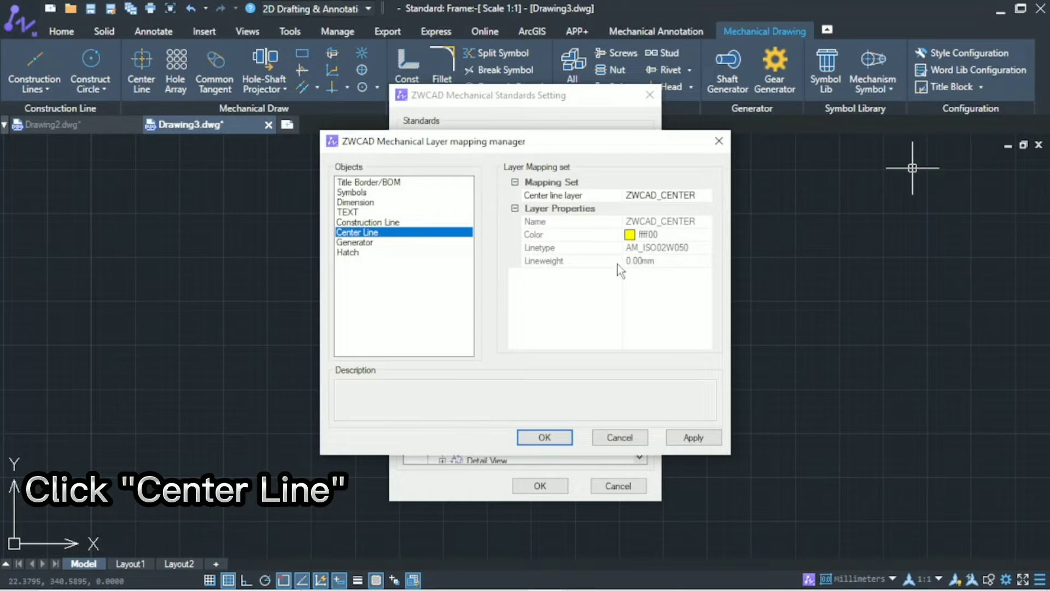
left_click(374, 242)
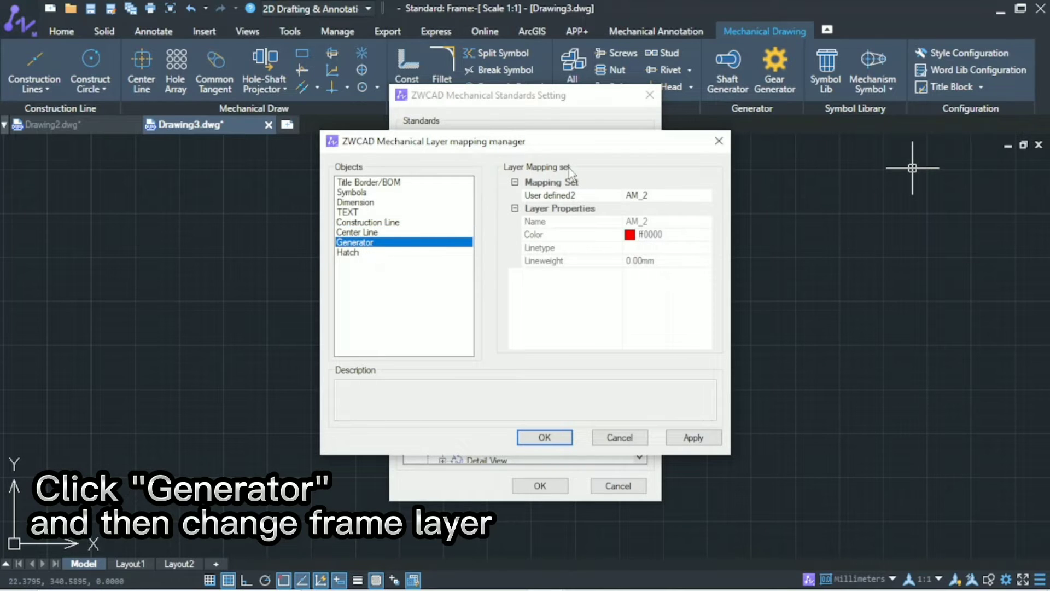
left_click(629, 197)
left_click(707, 195)
left_click(687, 325)
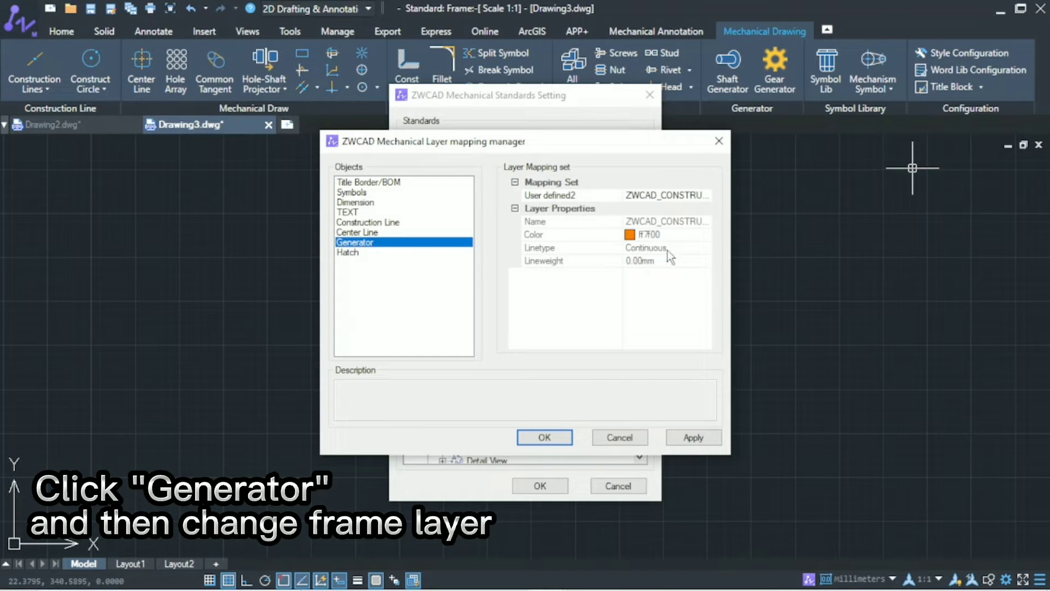
Step: Map the hatch line layer to ZWCAD_HATCH and apply the layer mappings
left_click(348, 253)
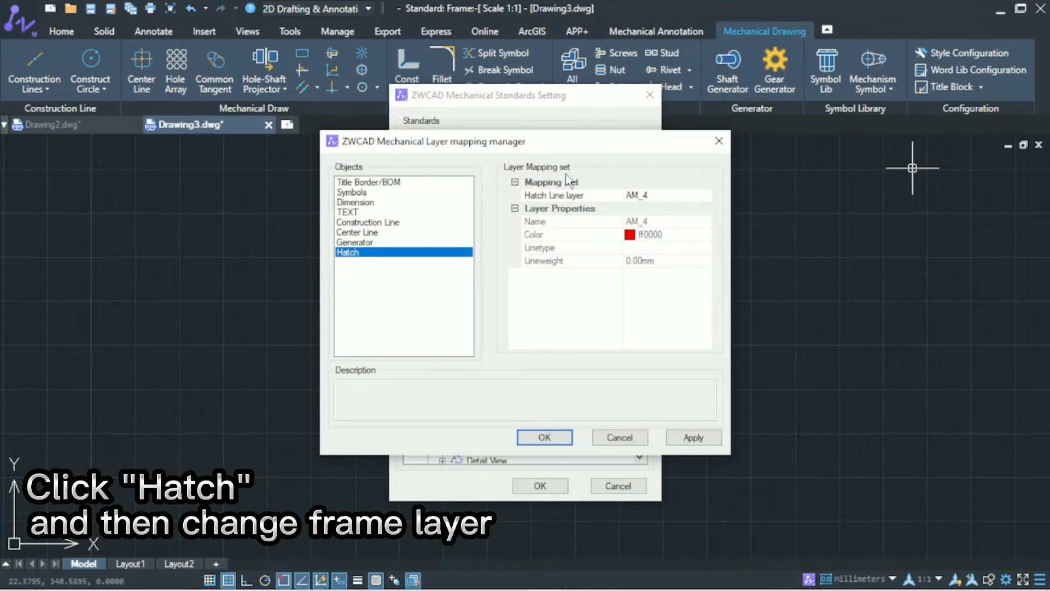
left_click(654, 197)
left_click(706, 195)
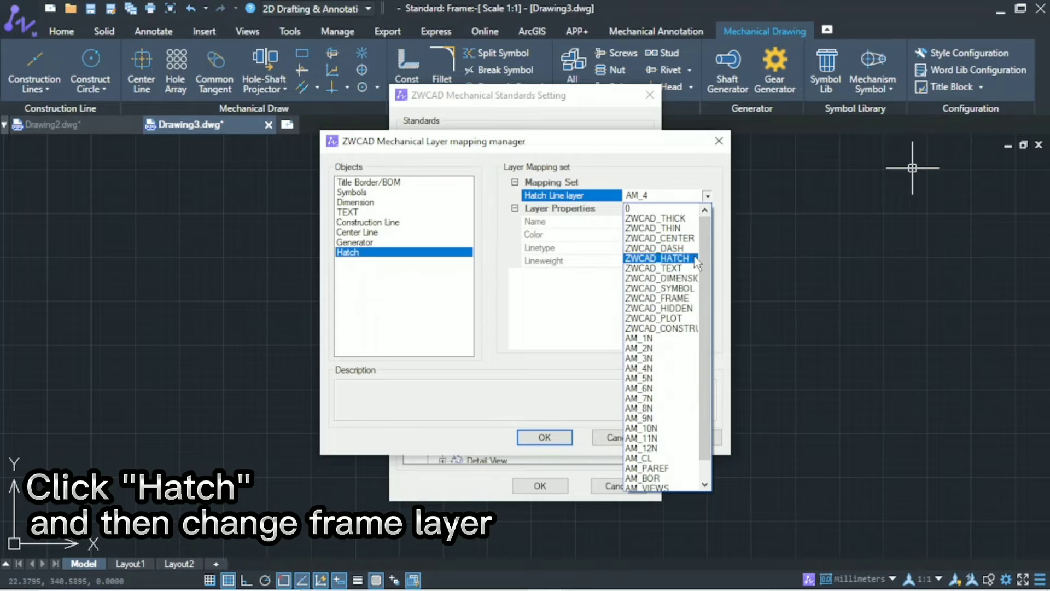
left_click(656, 260)
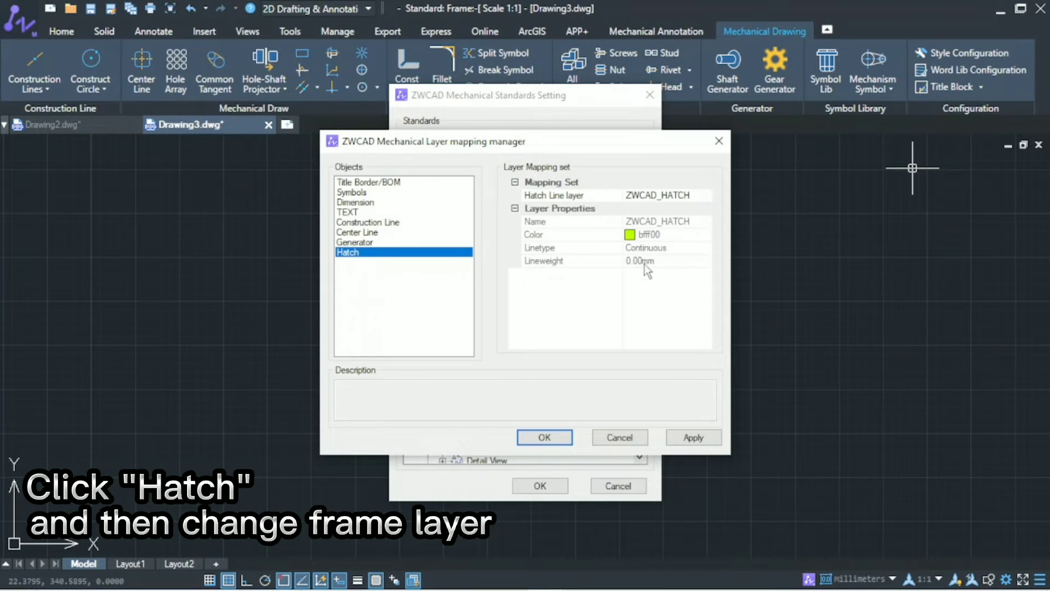
left_click(710, 438)
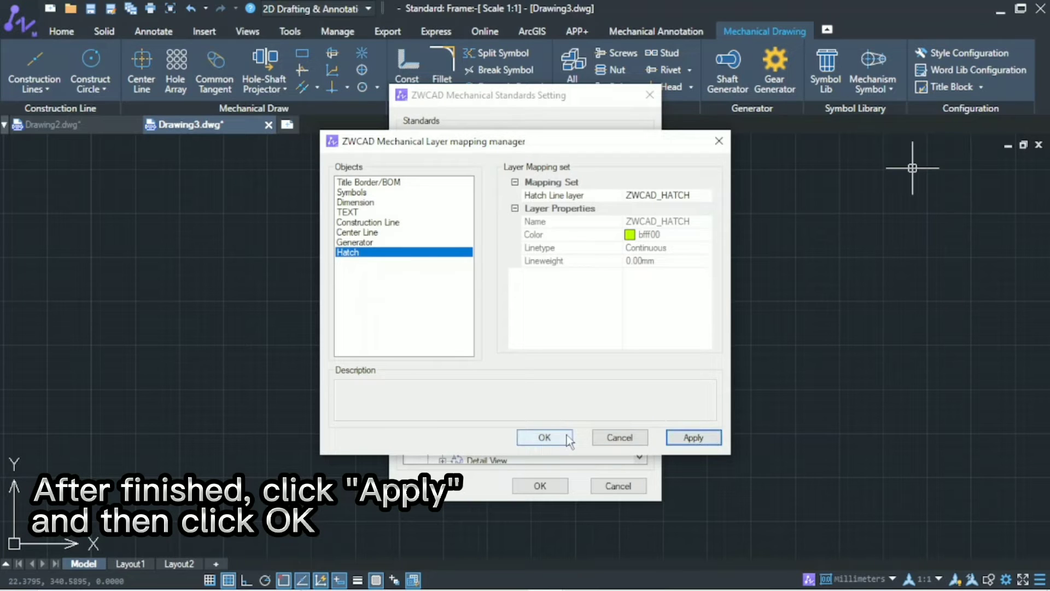
Step: Confirm the layer mapping and the ZWCAD_2023 standard settings, and start a new drawing
left_click(544, 437)
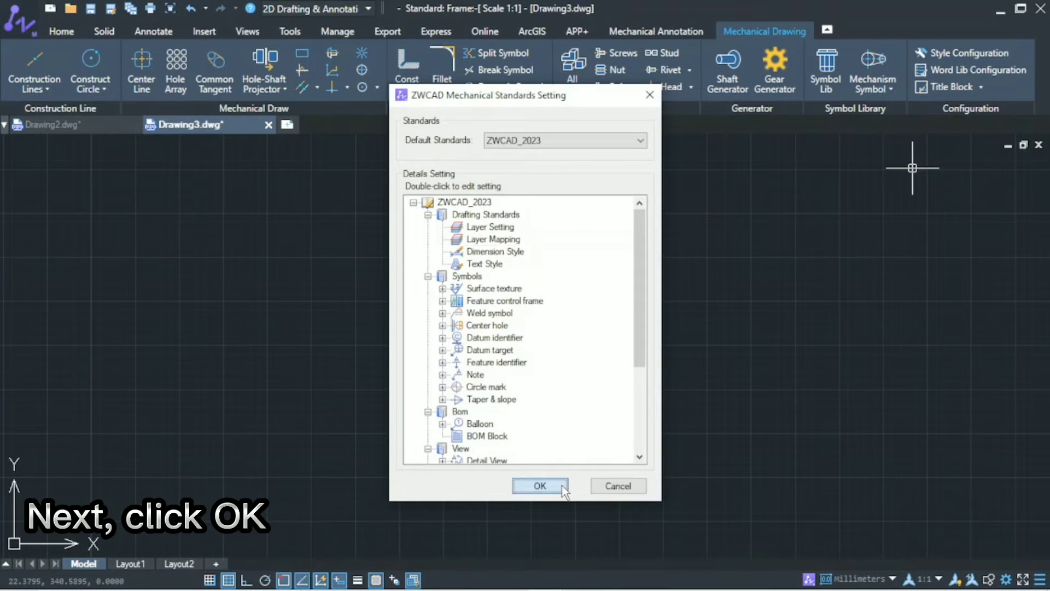
left_click(559, 484)
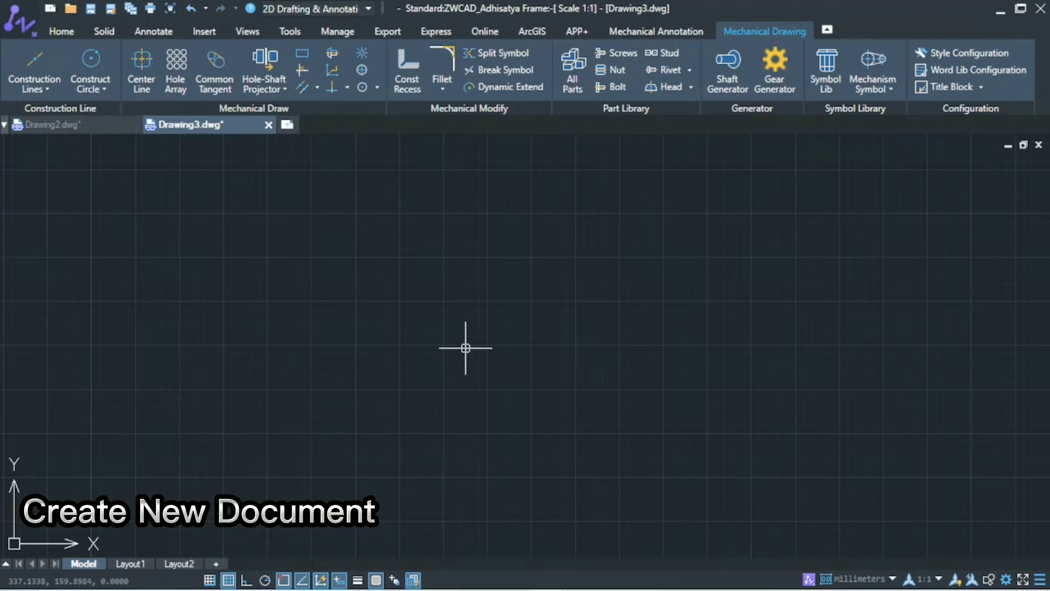
left_click(288, 125)
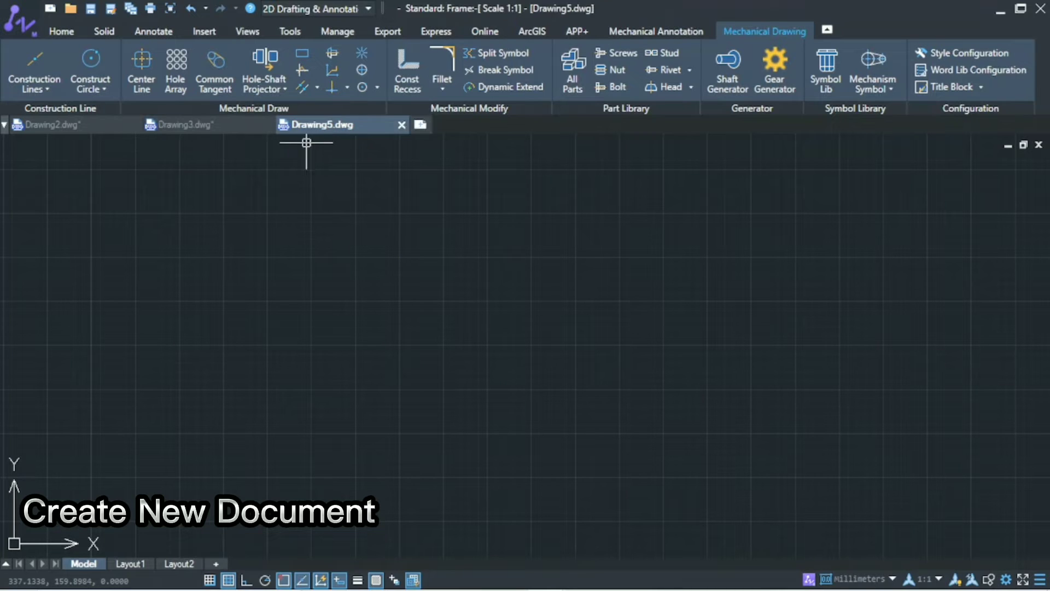
Step: Place a horizontal A3 border from the ZWCAD_2023 style group with Partition style, 1:1 scale and the ISO_Title_A title block
left_click(637, 31)
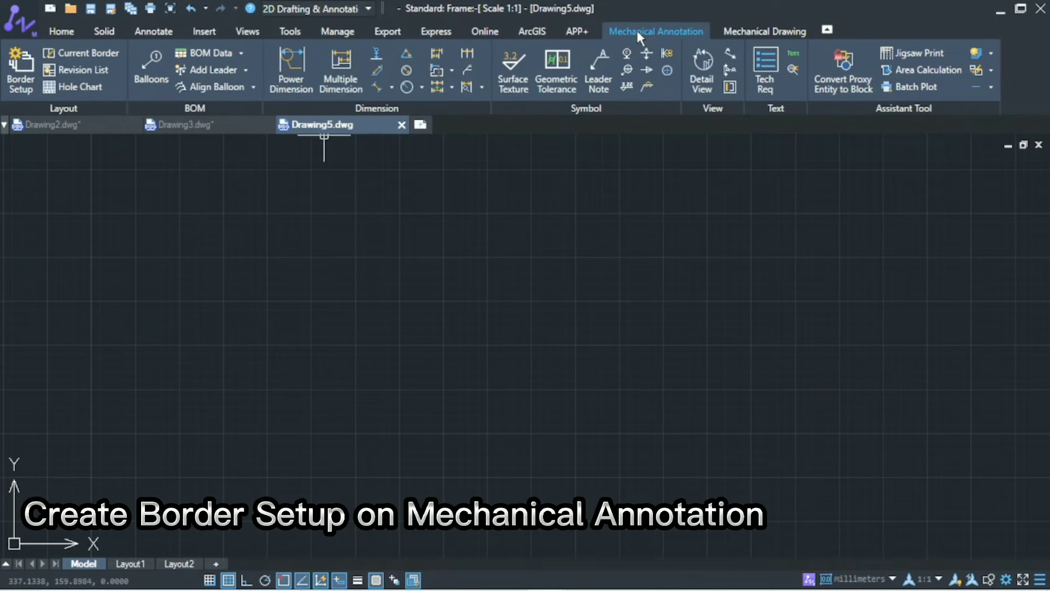
left_click(20, 87)
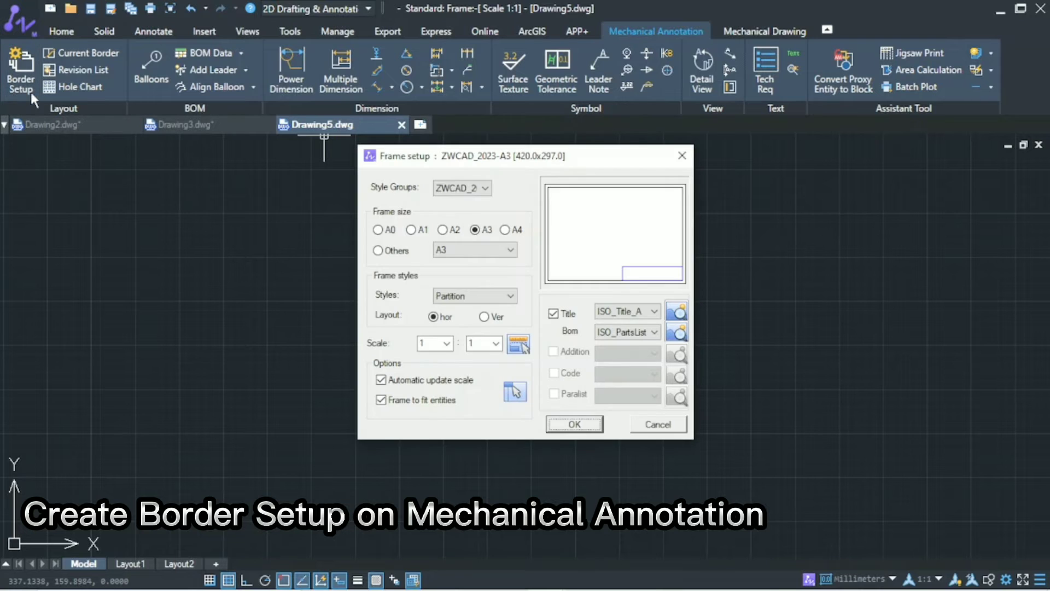
left_click(470, 187)
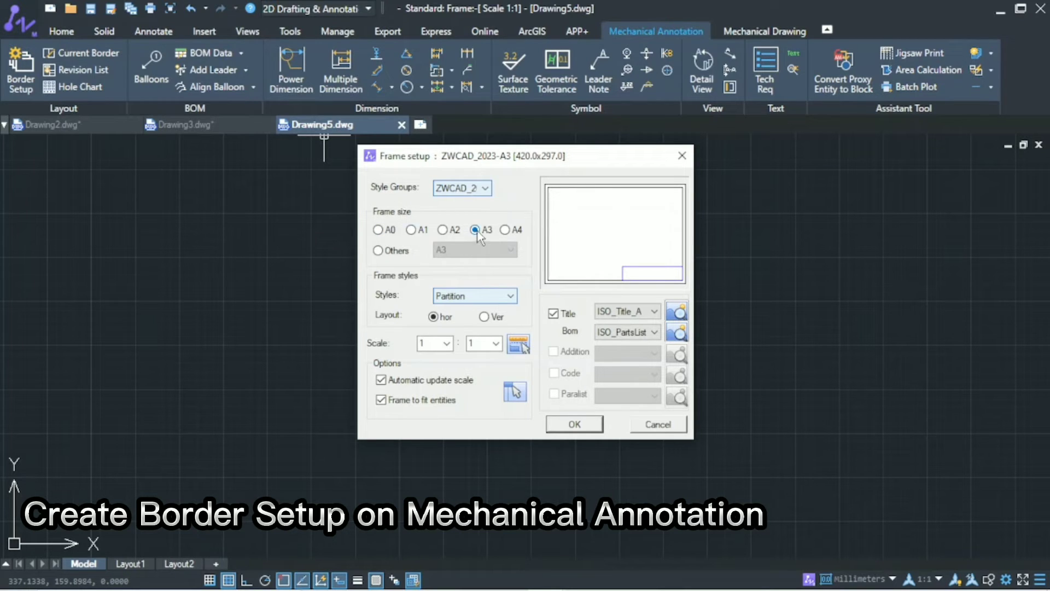
left_click(464, 300)
left_click(465, 308)
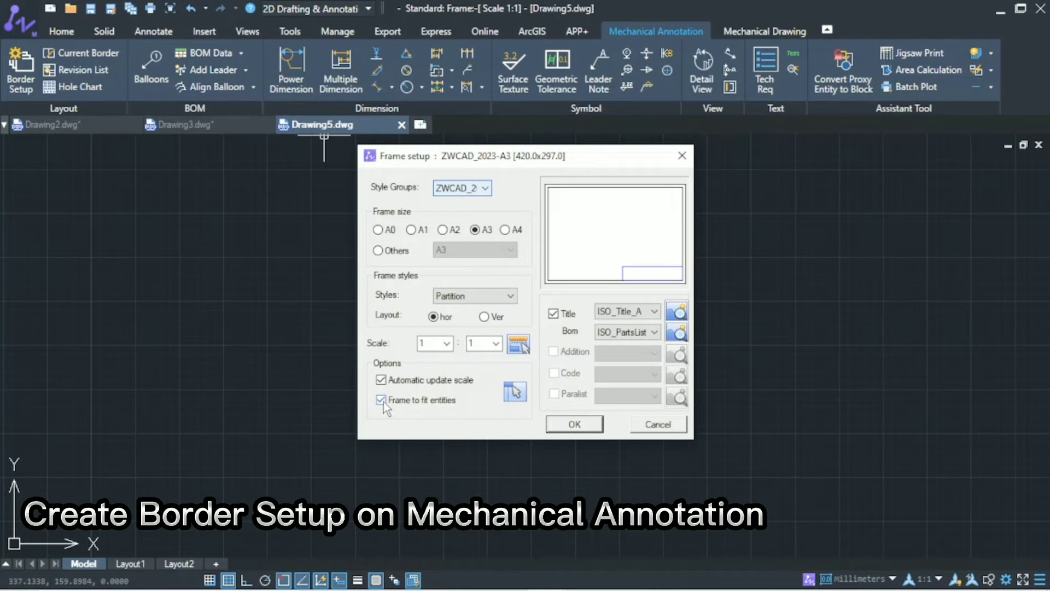
left_click(635, 312)
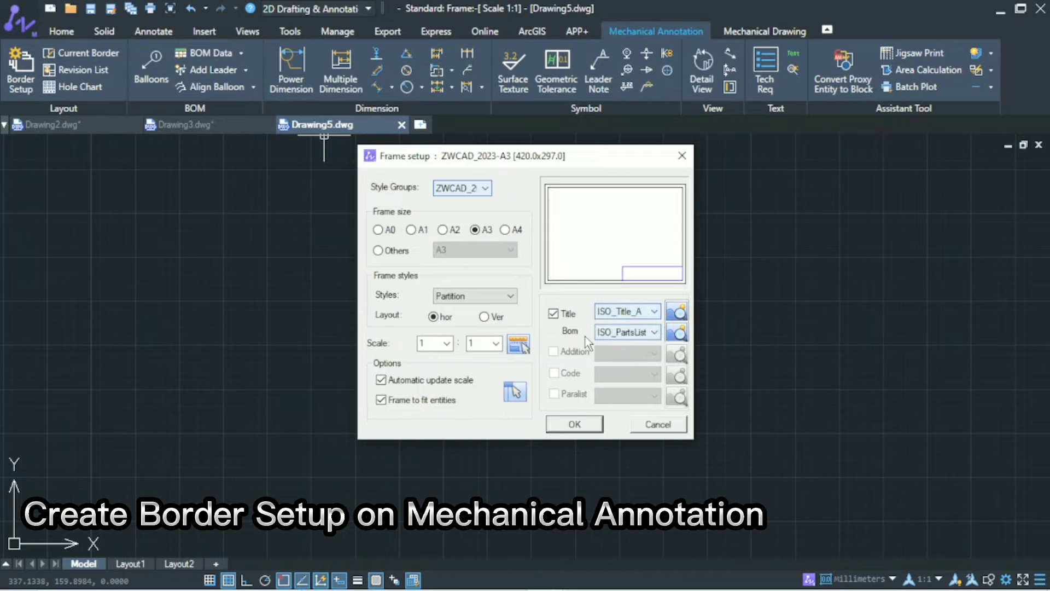
left_click(592, 421)
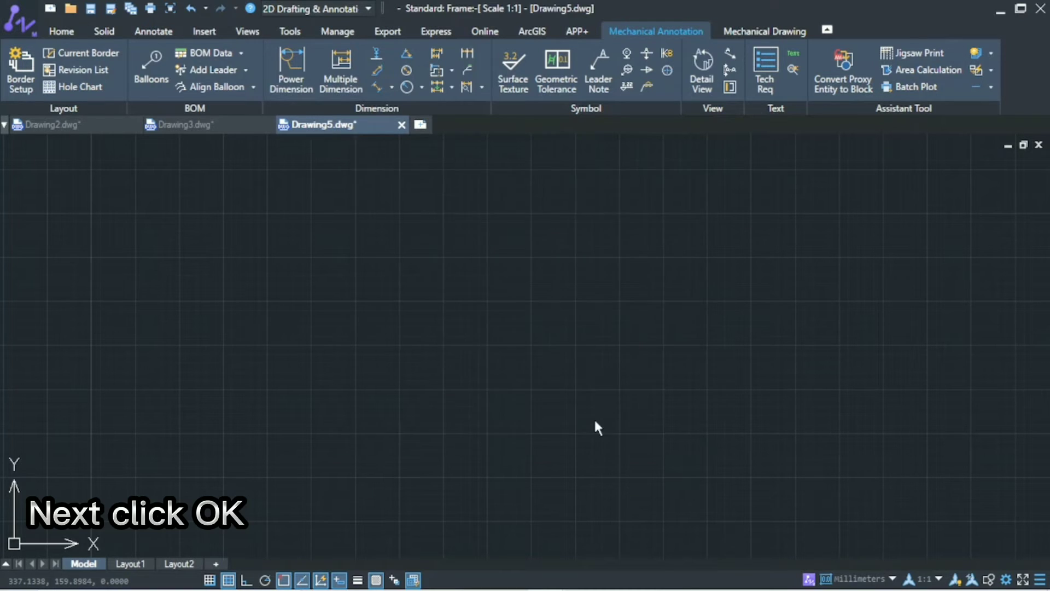
left_click(559, 376)
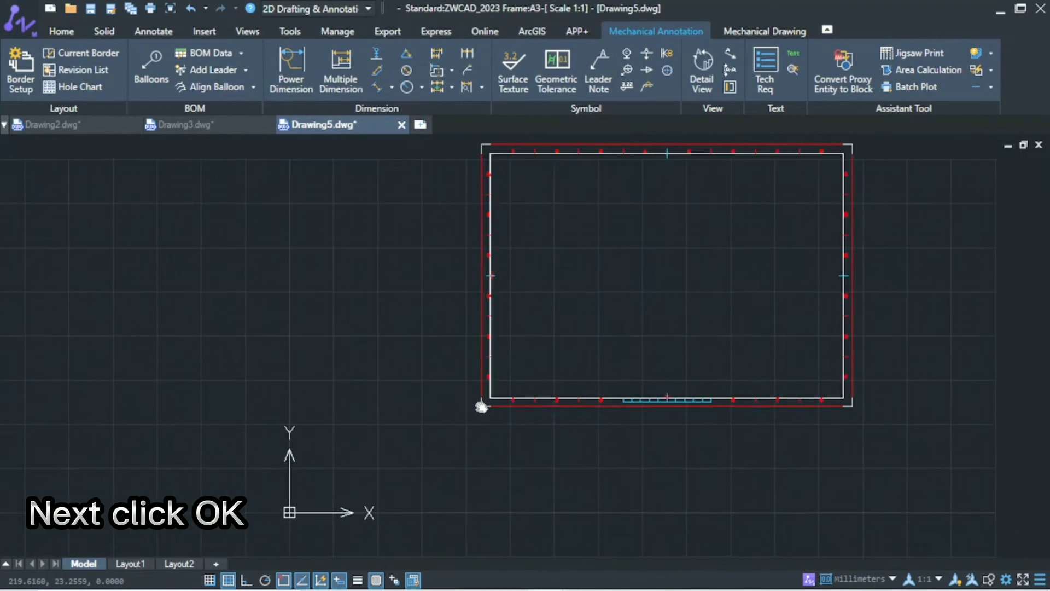
left_click(277, 500)
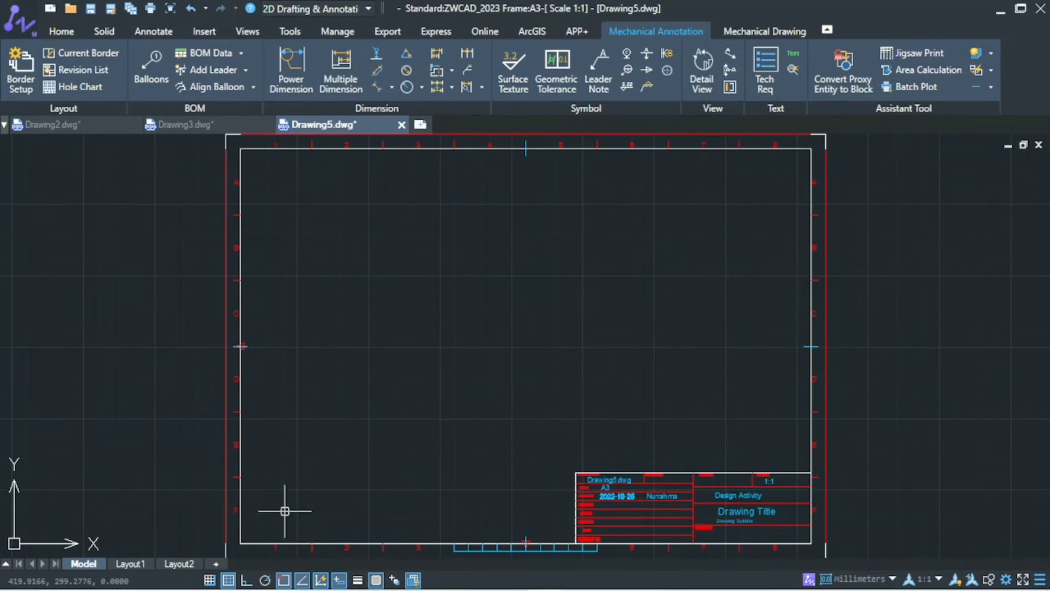
Step: Open the object properties and check which layer the placed border is on
key("F10")
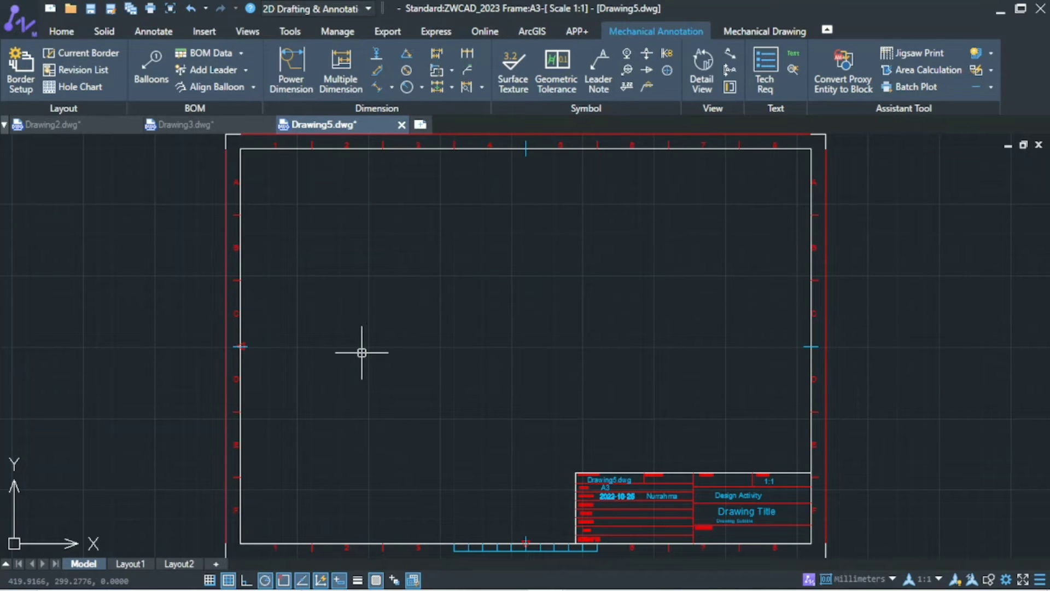
scroll(361, 353, "down", 2)
middle_click_drag(361, 351, 348, 343)
scroll(343, 335, "up", 2)
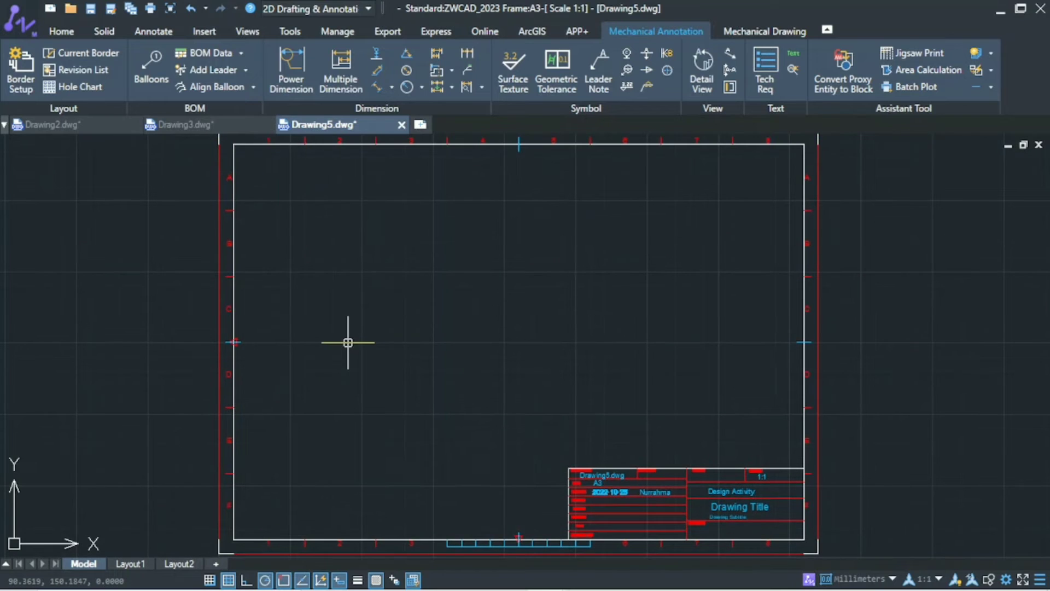
type("pro")
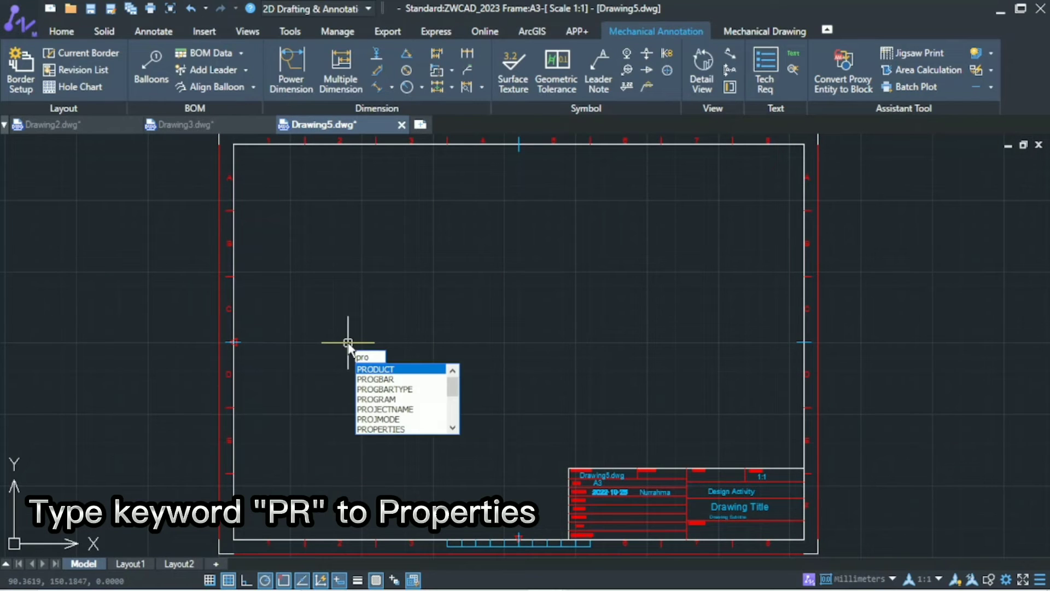
key("BackSpace")
key("Return")
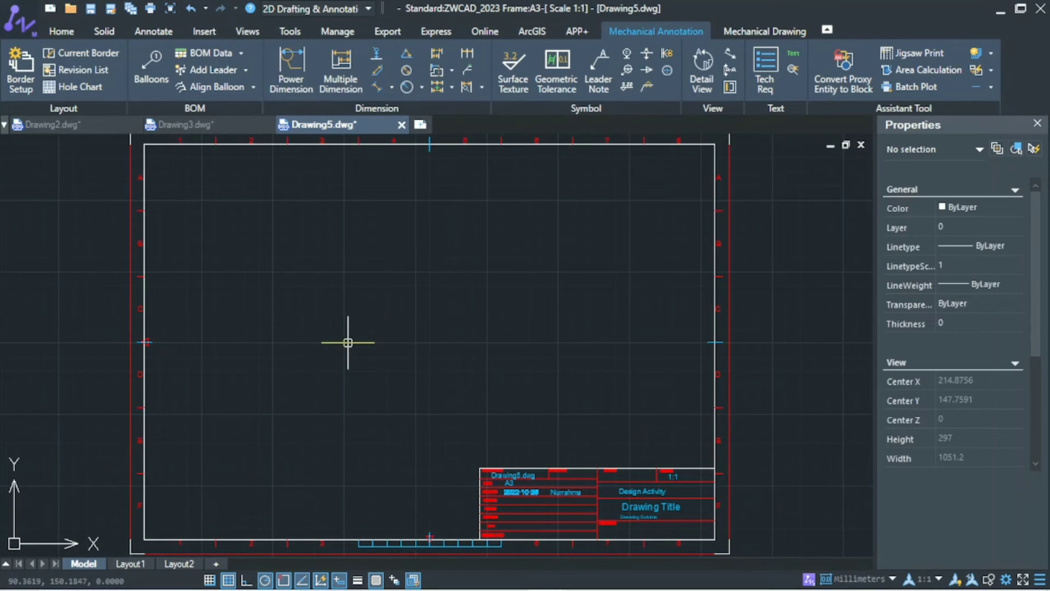
left_click(715, 319)
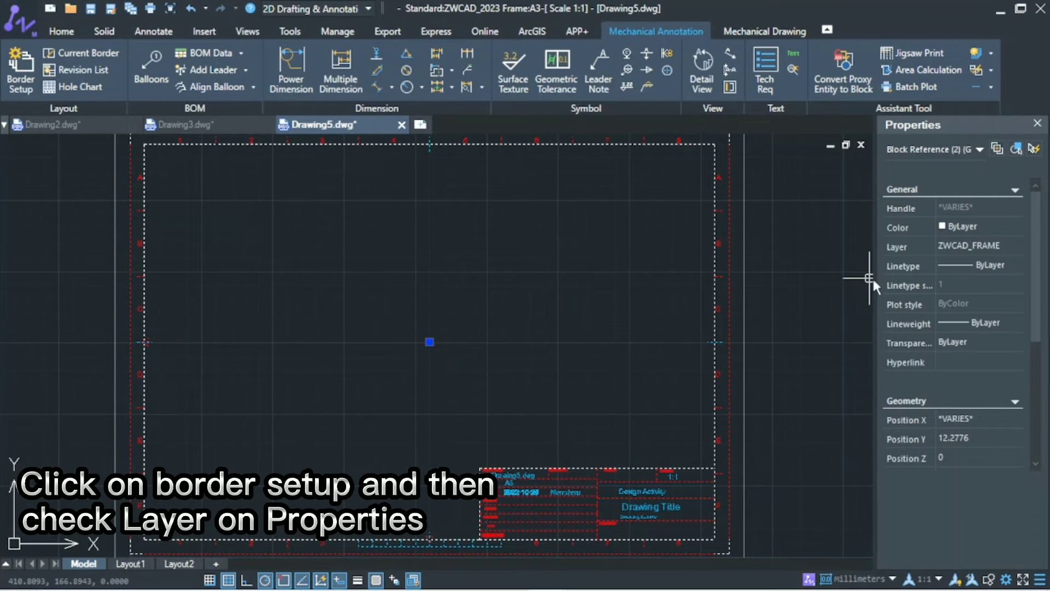
key("Escape")
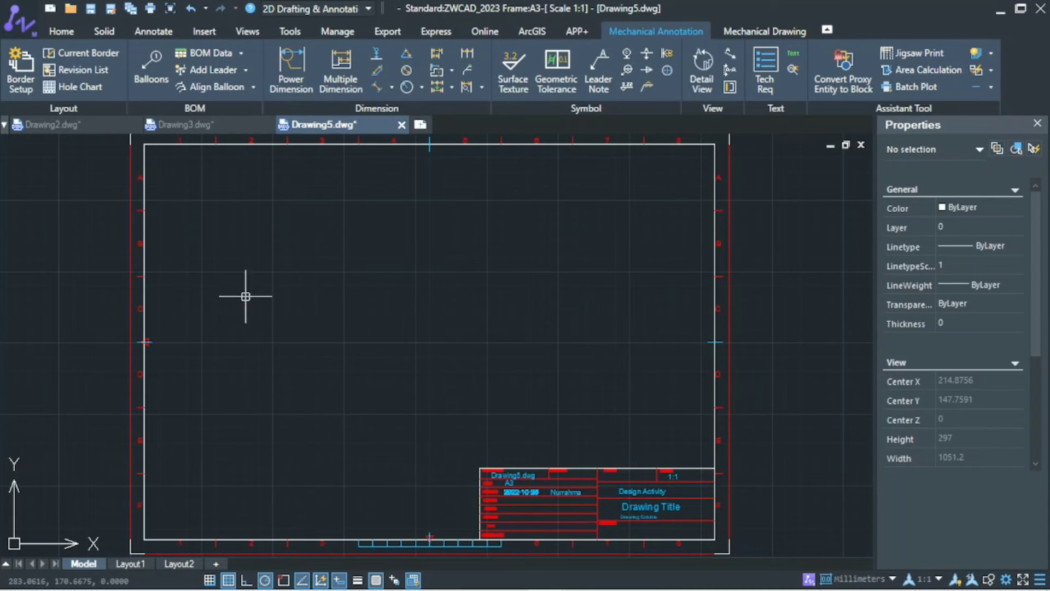
Step: Draw a rectangle 70 mm wide and 60 mm high in the left part of the border
type("rec")
key("Return")
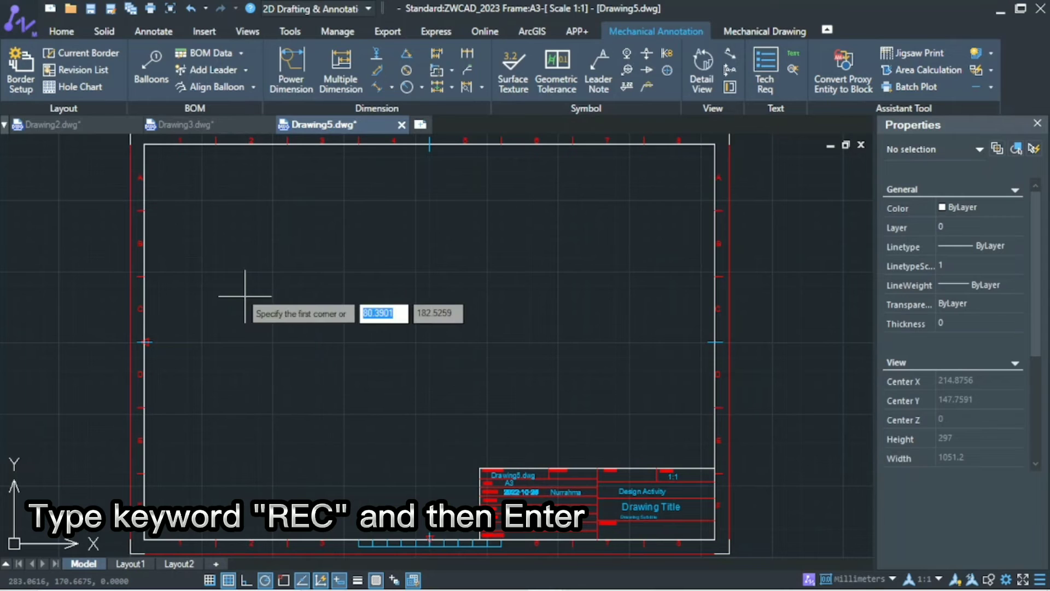
left_click(228, 252)
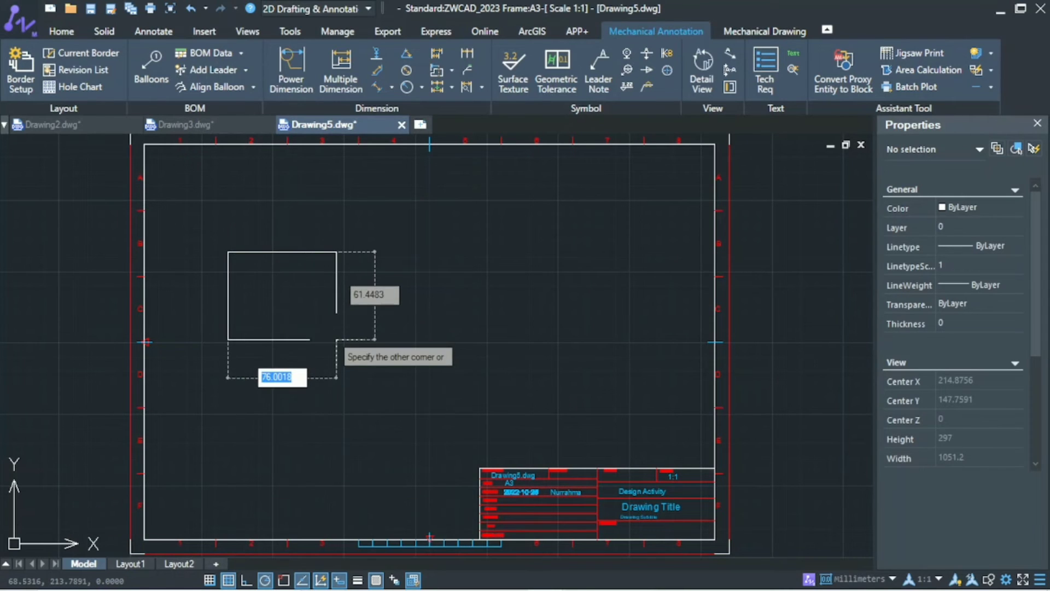
type("70")
key("Tab")
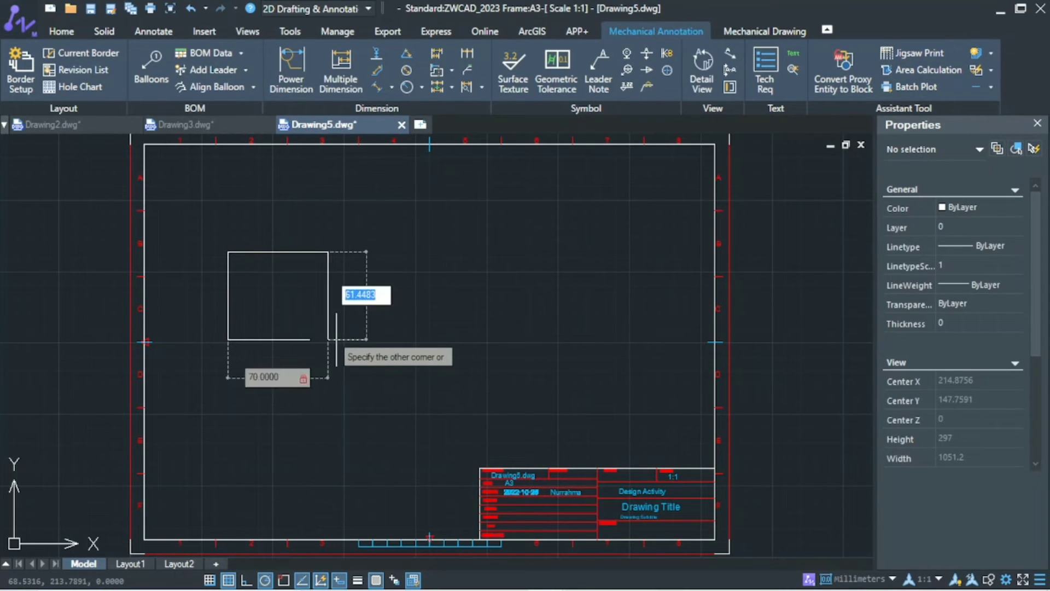
type("60")
key("Return")
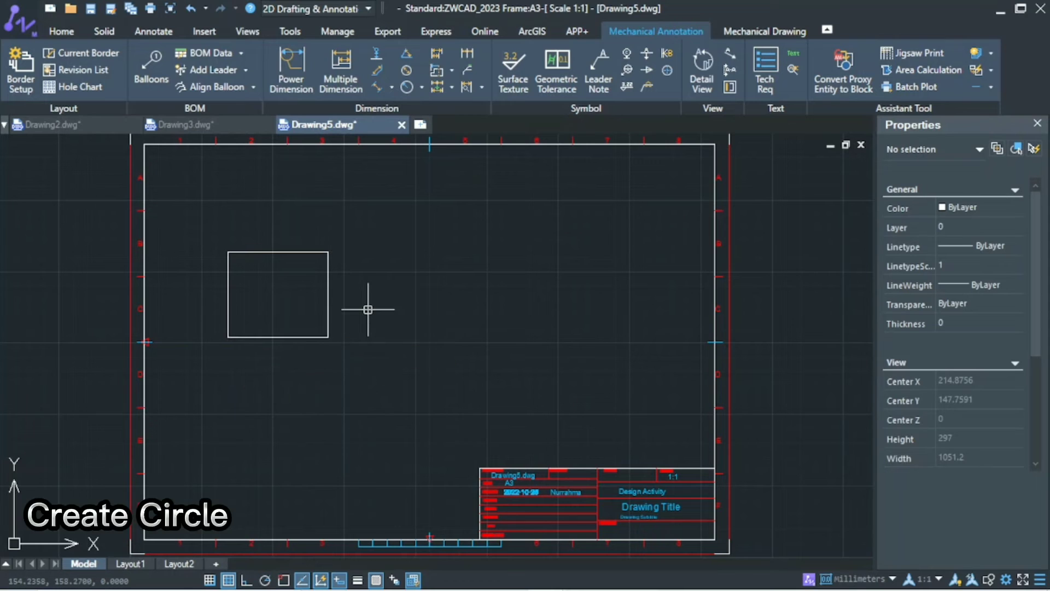
Step: Draw a circle with a 30 mm radius centered on the rectangle's lower-right corner
type("C")
key("Return")
left_click(329, 338)
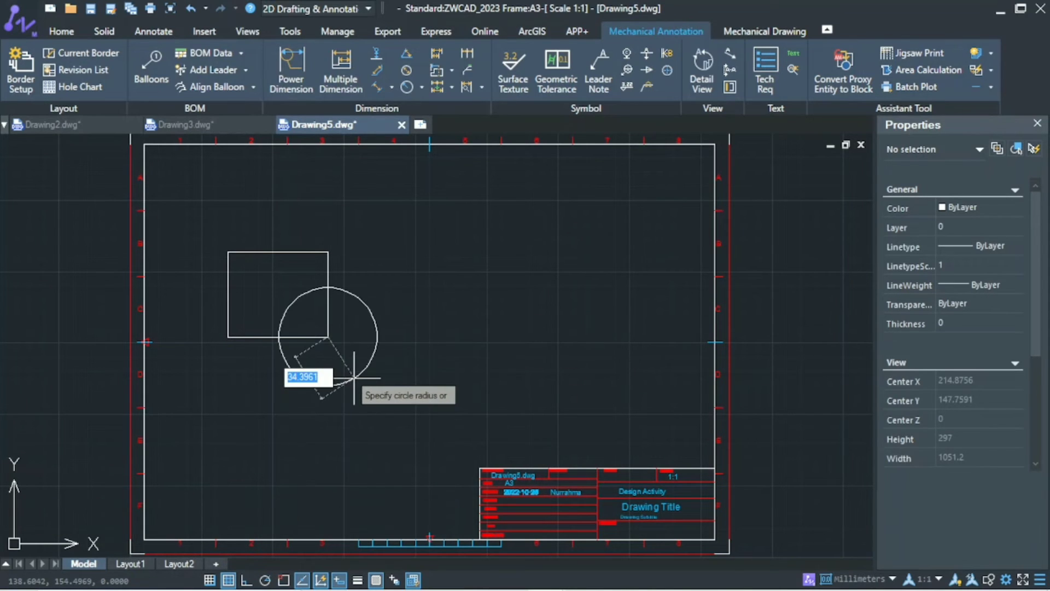
type("30")
key("Return")
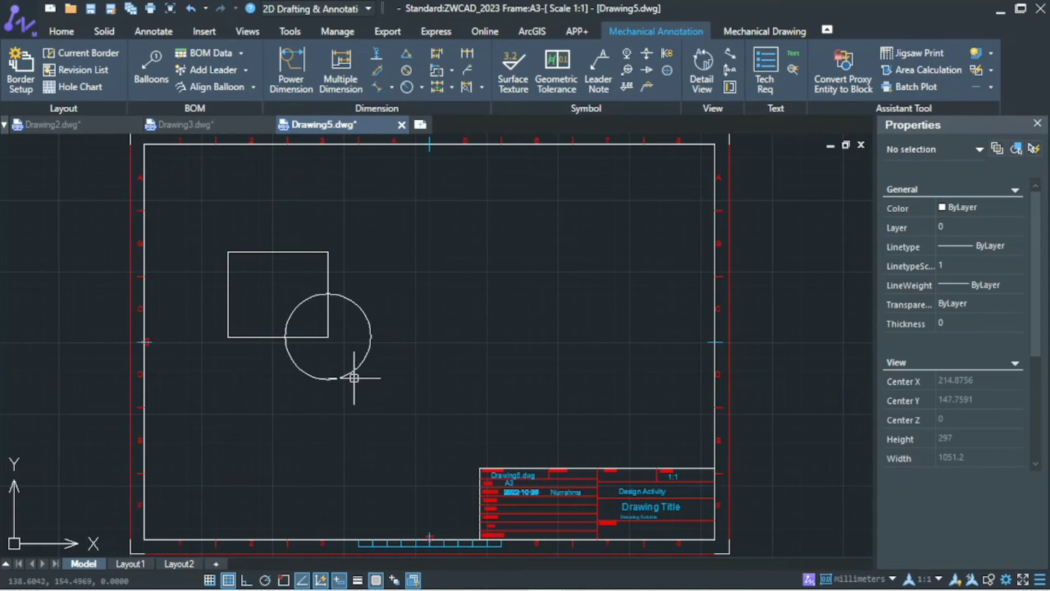
Step: Add a radius dimension to the circle, placing its text outside at the upper right
left_click(422, 87)
left_click(466, 109)
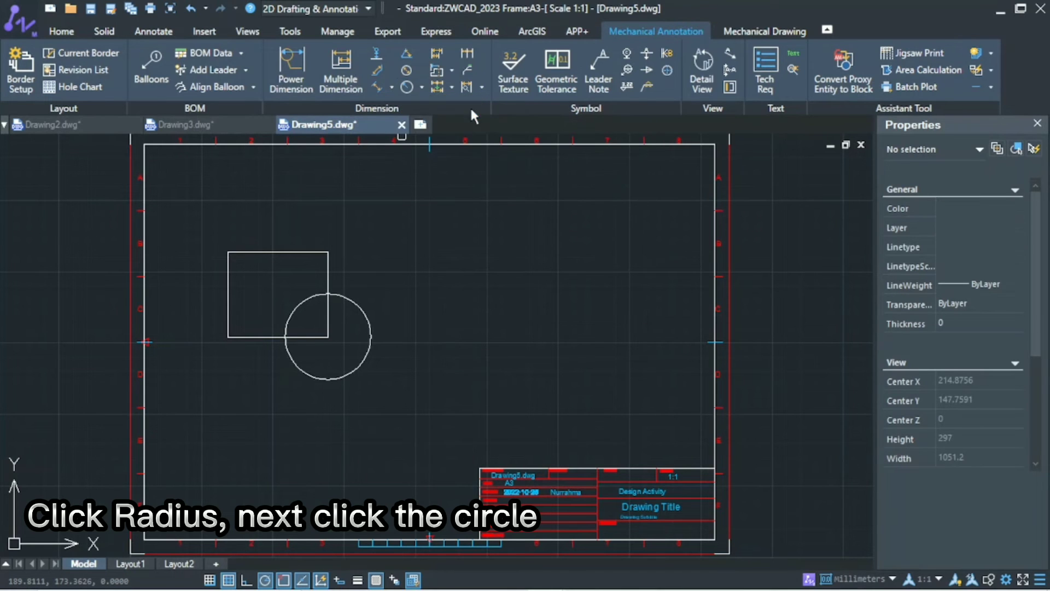
left_click(356, 305)
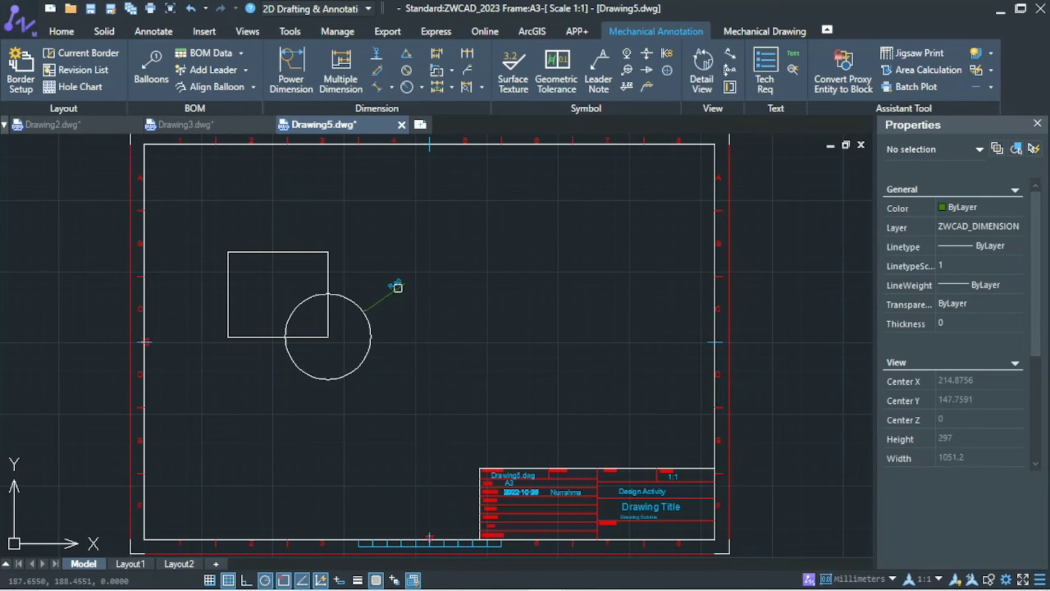
Step: Use Power Dimension to dimension the rectangle's width above it and its height on its left side
left_click(291, 71)
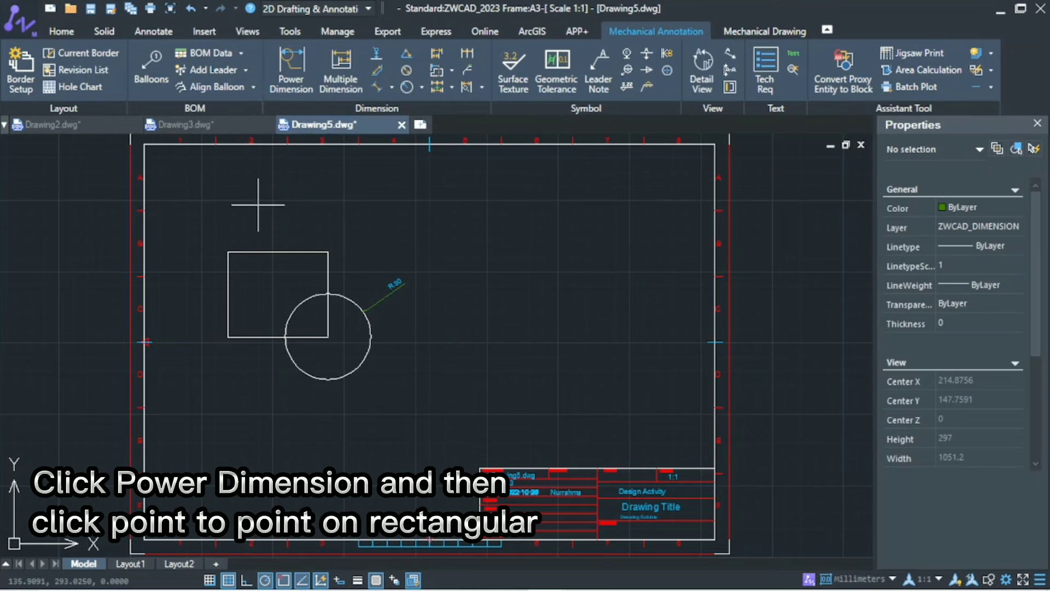
left_click(328, 252)
left_click(279, 221)
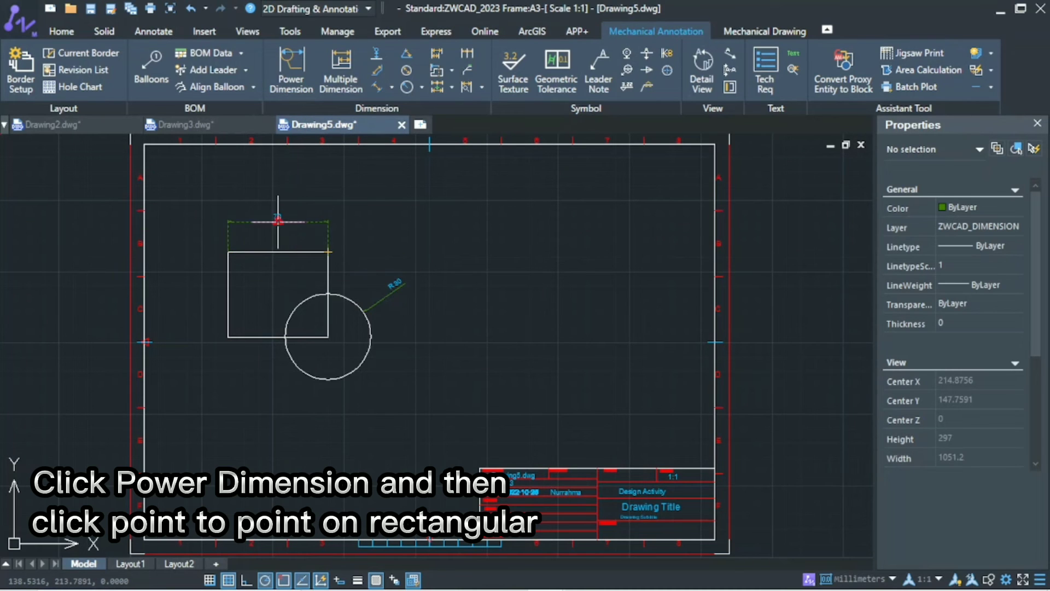
left_click(228, 252)
left_click(228, 337)
left_click(208, 294)
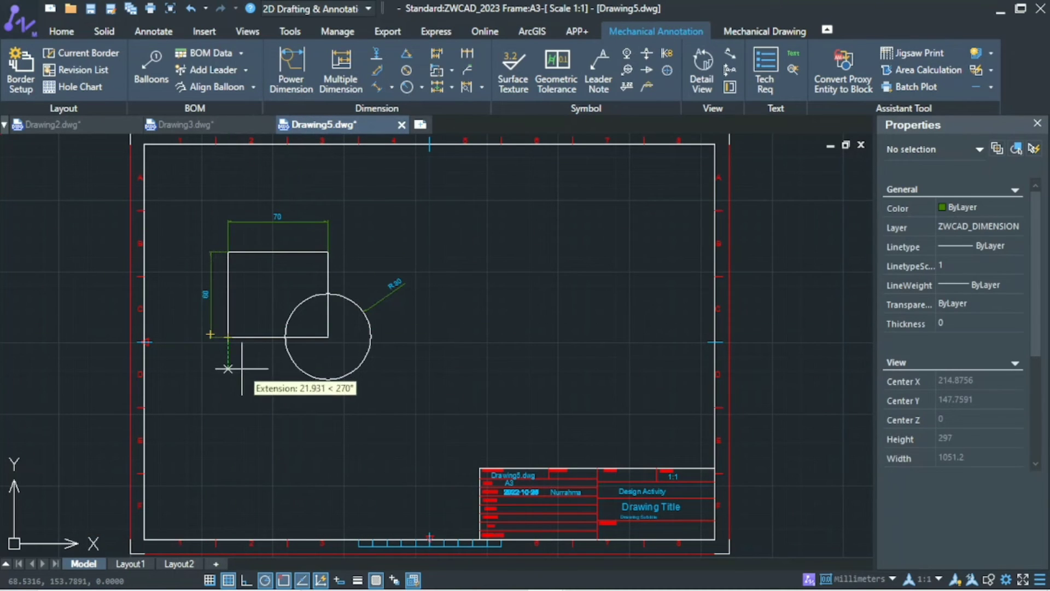
key("Escape")
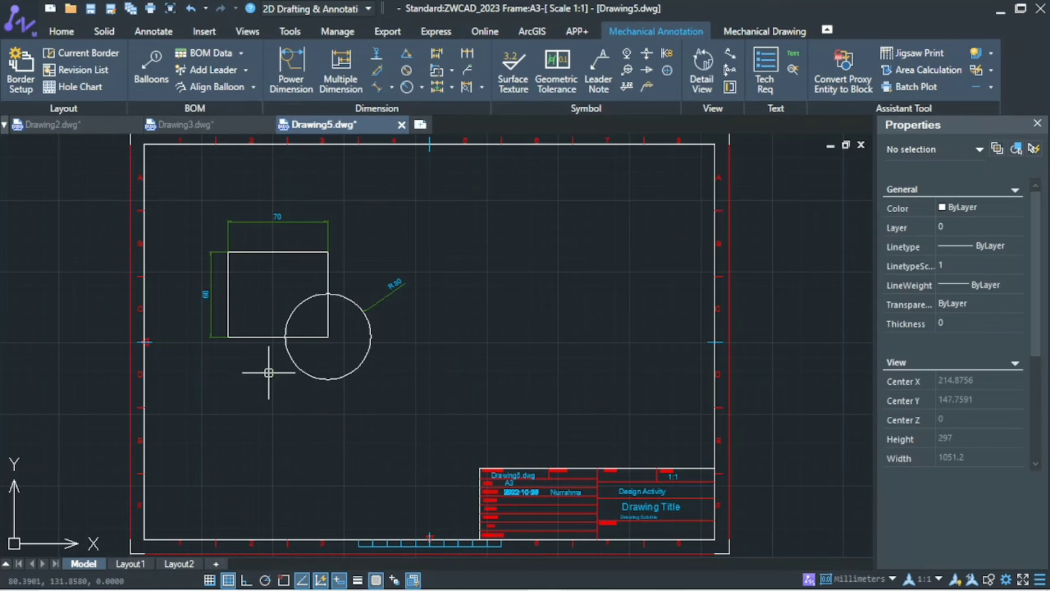
Step: Select the radius, width and height dimensions together and check their layer in the object properties
left_click(393, 290)
left_click(328, 235)
left_click(211, 271)
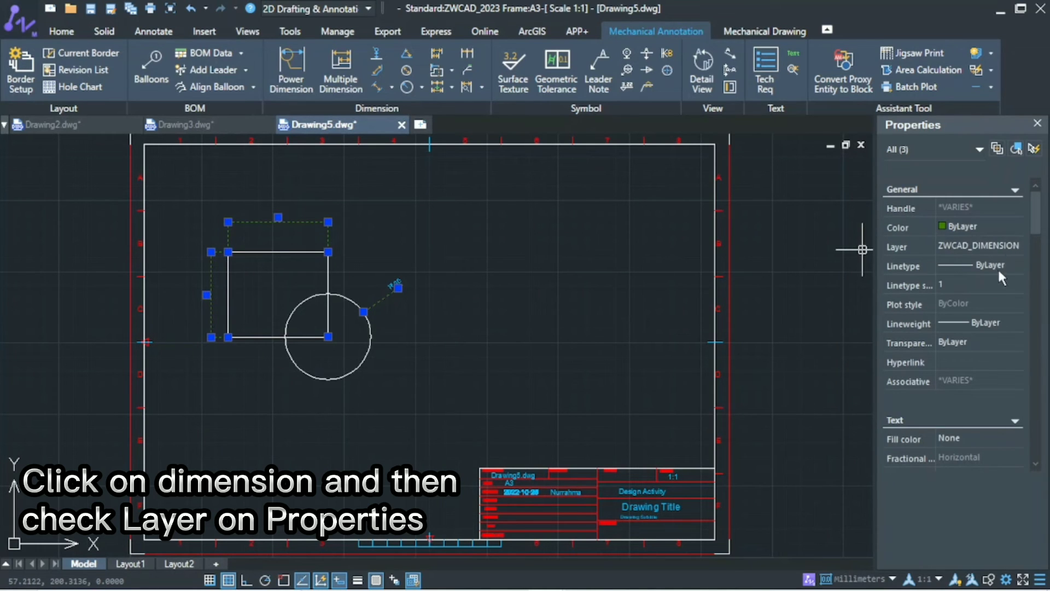
key("Escape")
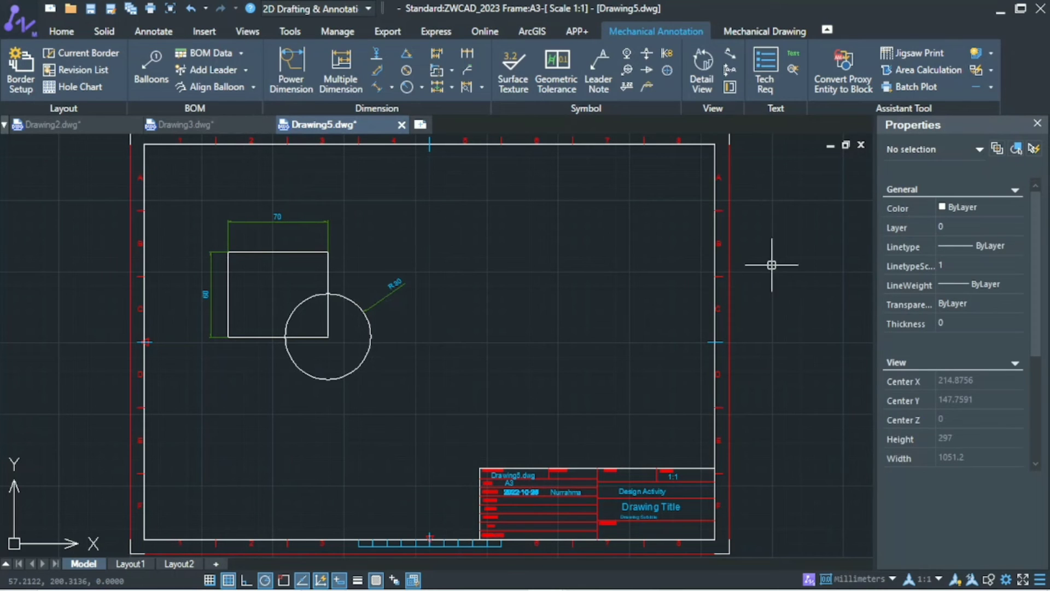
Step: Add mechanical center lines to the rectangle and the circle
left_click(763, 30)
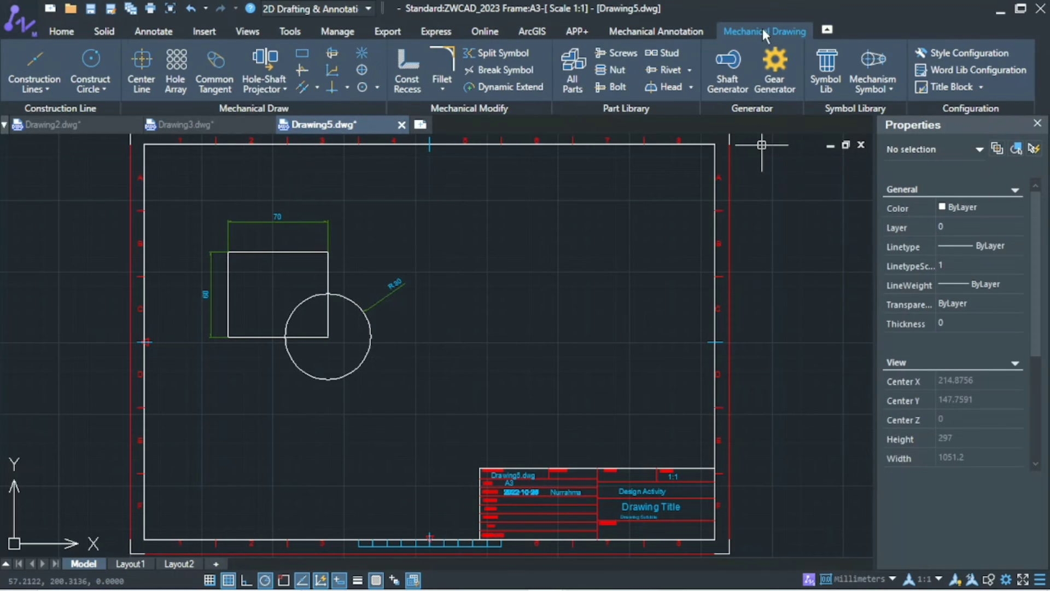
left_click(154, 83)
left_click(270, 253)
left_click(370, 327)
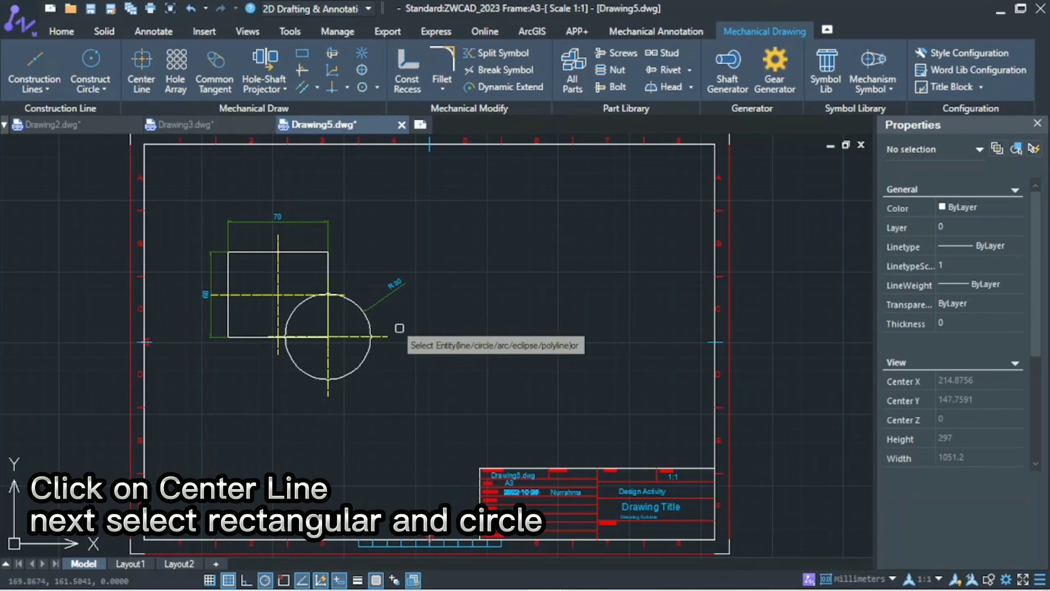
key("Escape")
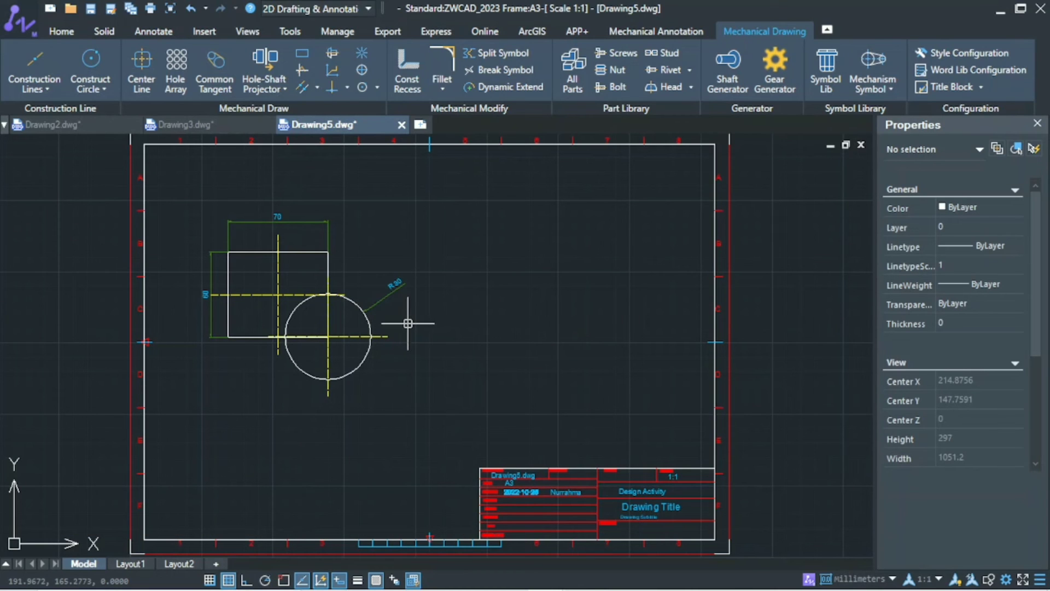
scroll(347, 342, "up", 6)
scroll(377, 367, "down", 2)
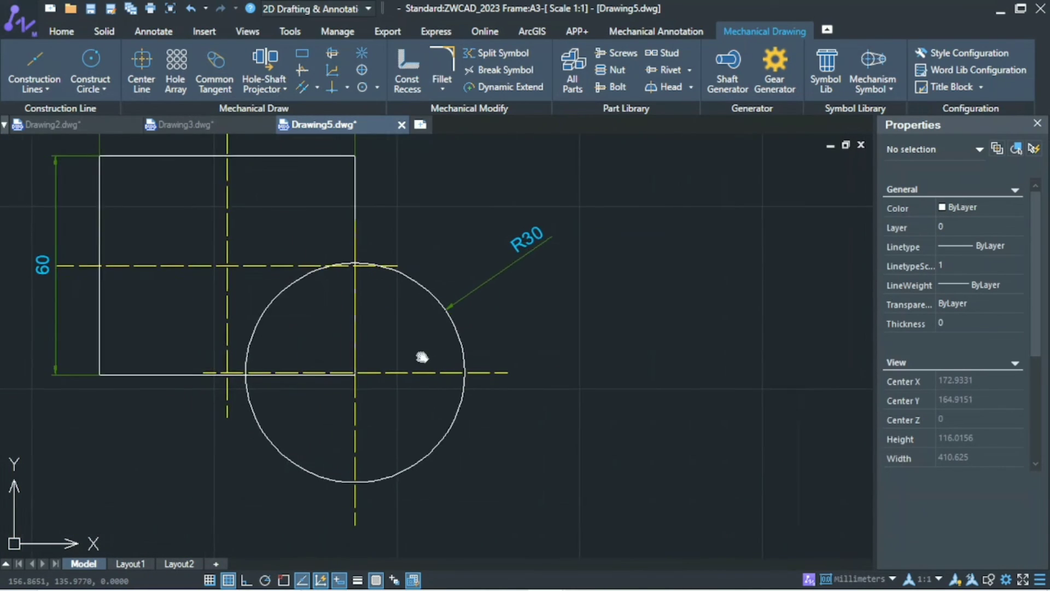
Step: Hatch the overlap area between the rectangle and the circle with the predefined ANSI31 pattern, picking an internal point
type("hat")
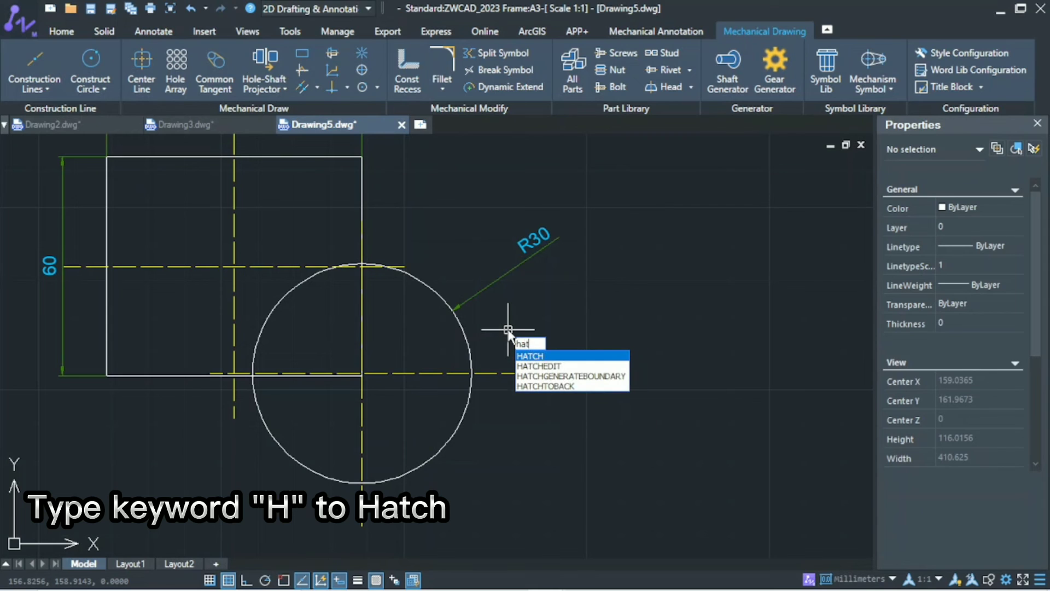
type("ch")
key("Return")
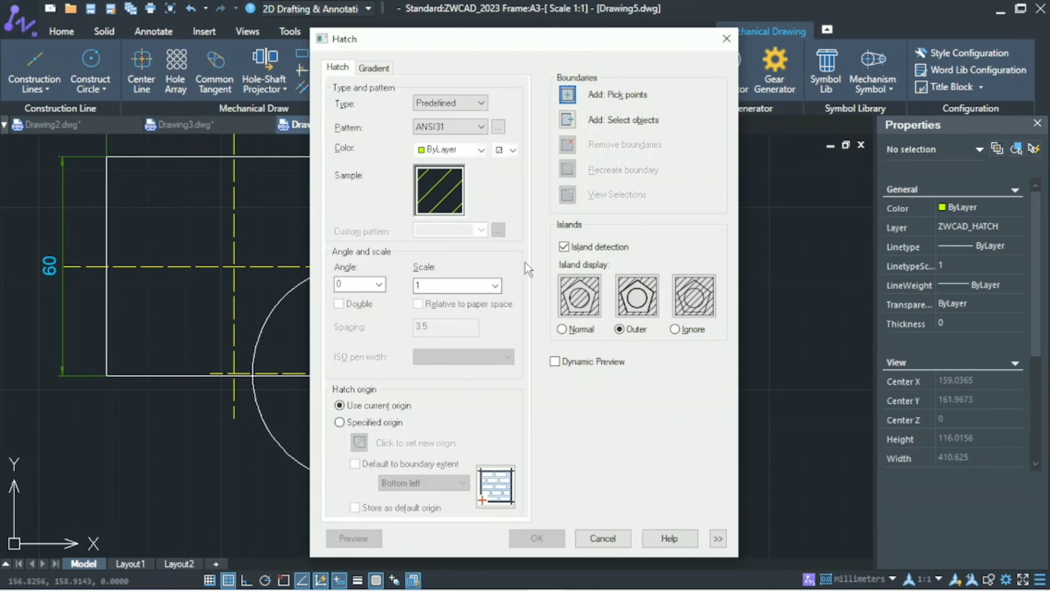
left_click(567, 94)
left_click(300, 301)
right_click(300, 299)
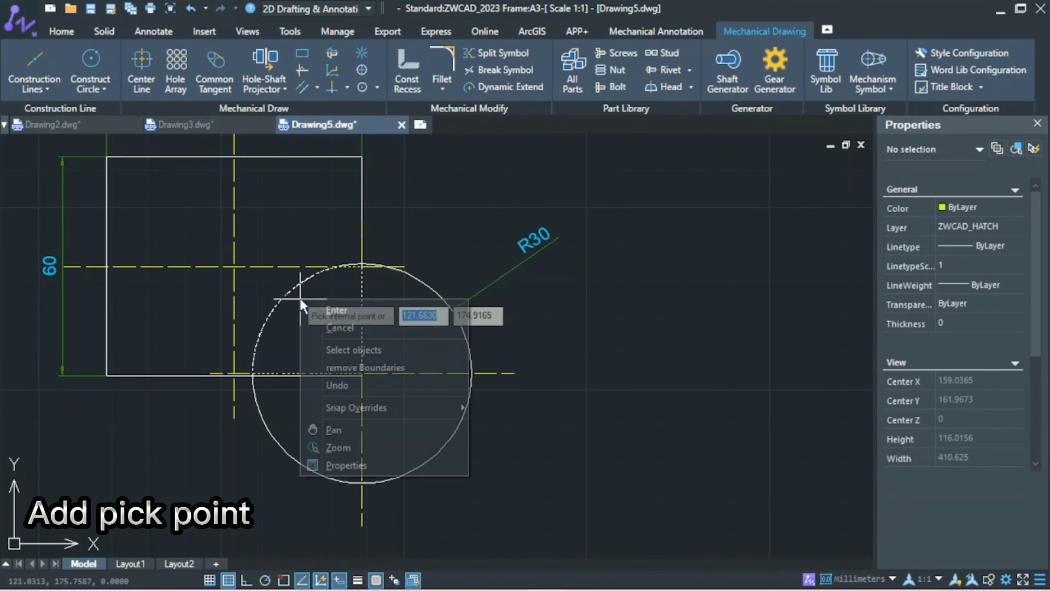
left_click(317, 310)
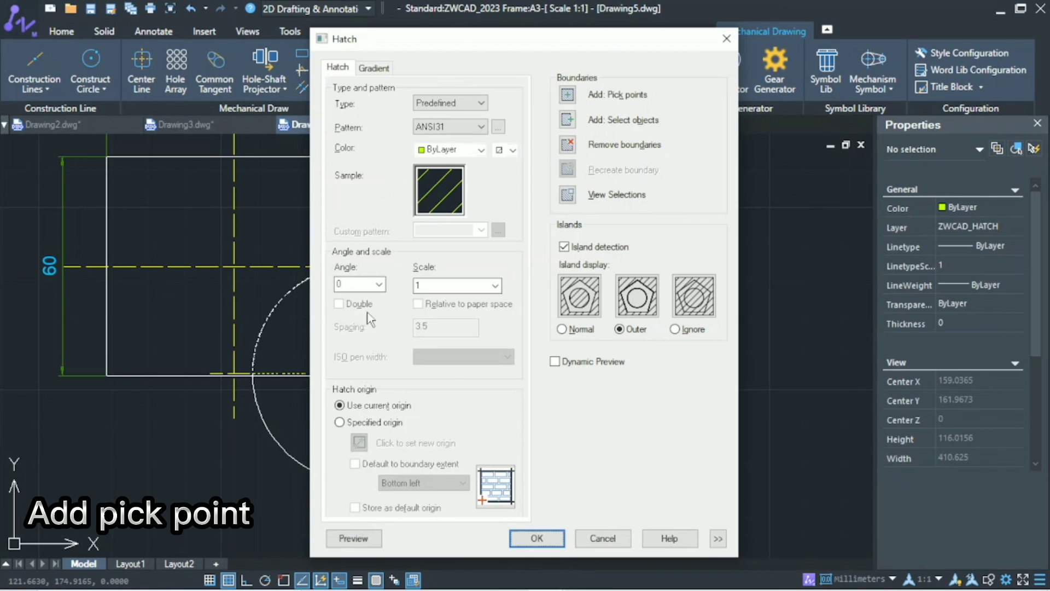
left_click(558, 539)
Step: Check the layer of the new hatch in the object properties, and that of the four center lines selected together
scroll(550, 424, "down", 2)
scroll(549, 424, "down", 3)
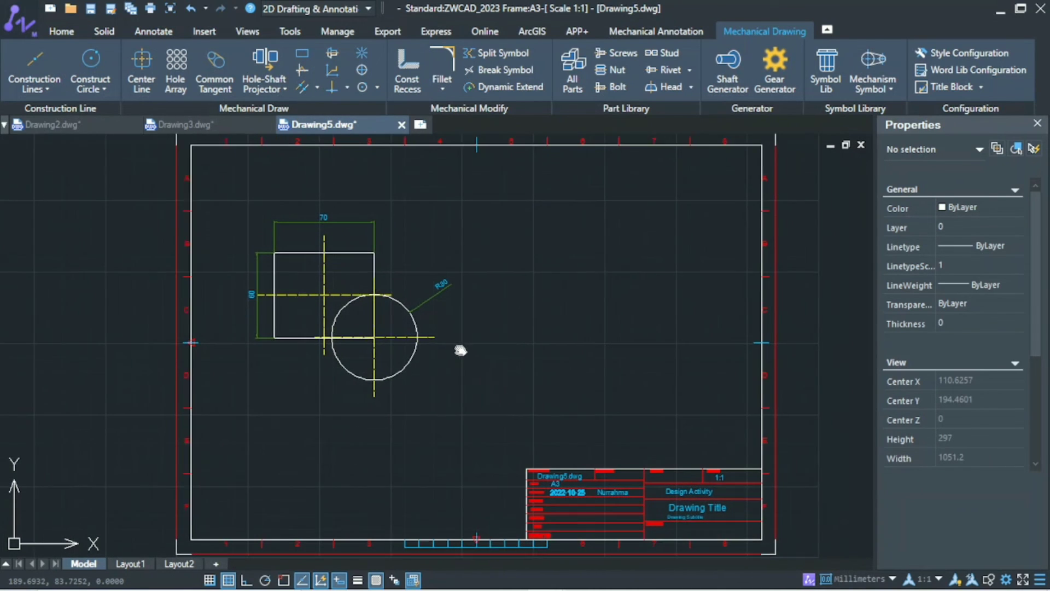
left_click(359, 327)
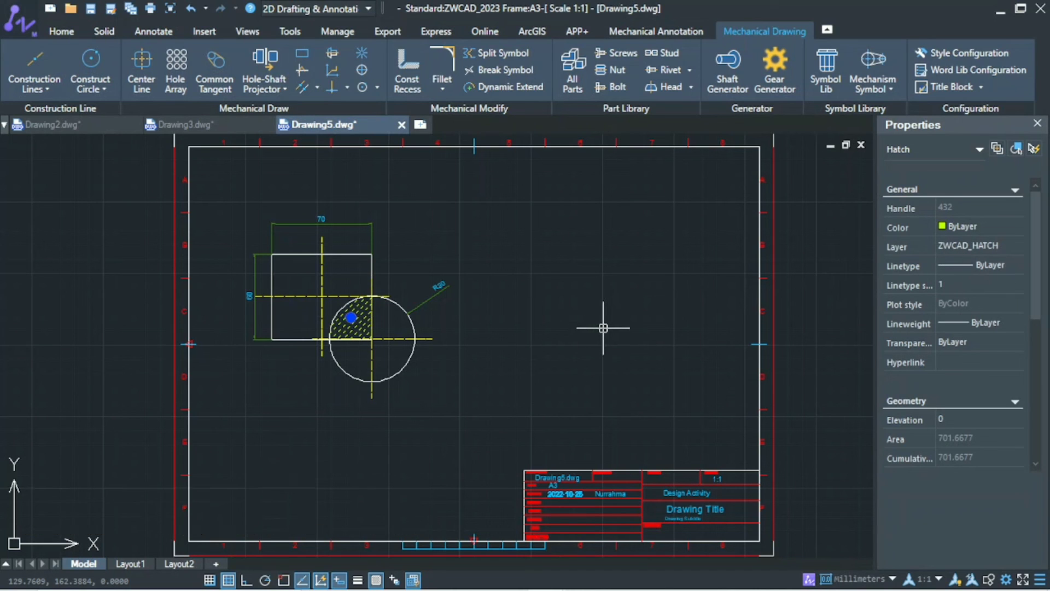
key("Escape")
left_click(320, 299)
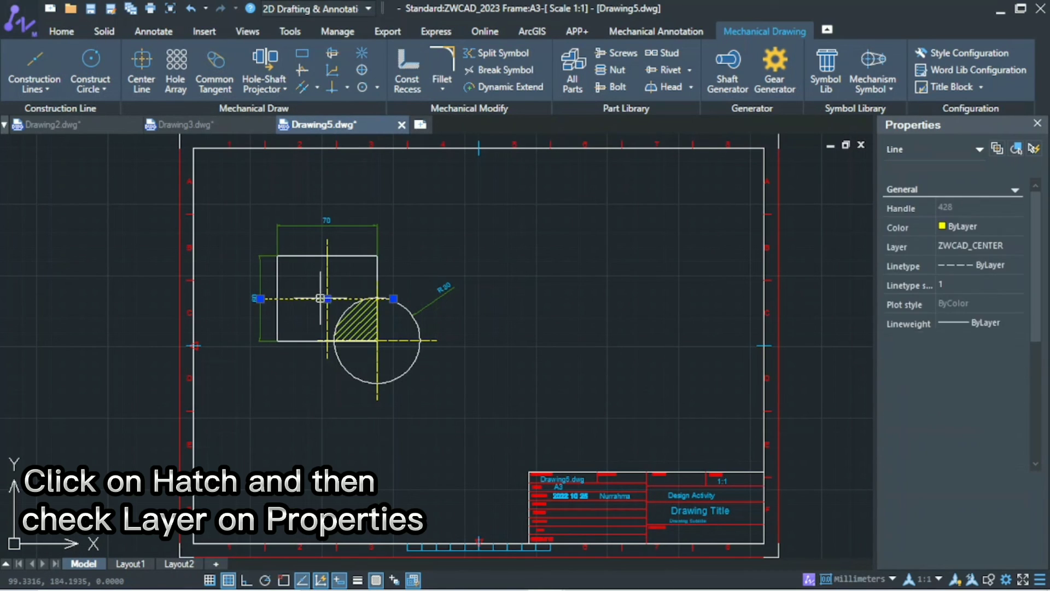
left_click(326, 285)
left_click(394, 340)
left_click(377, 356)
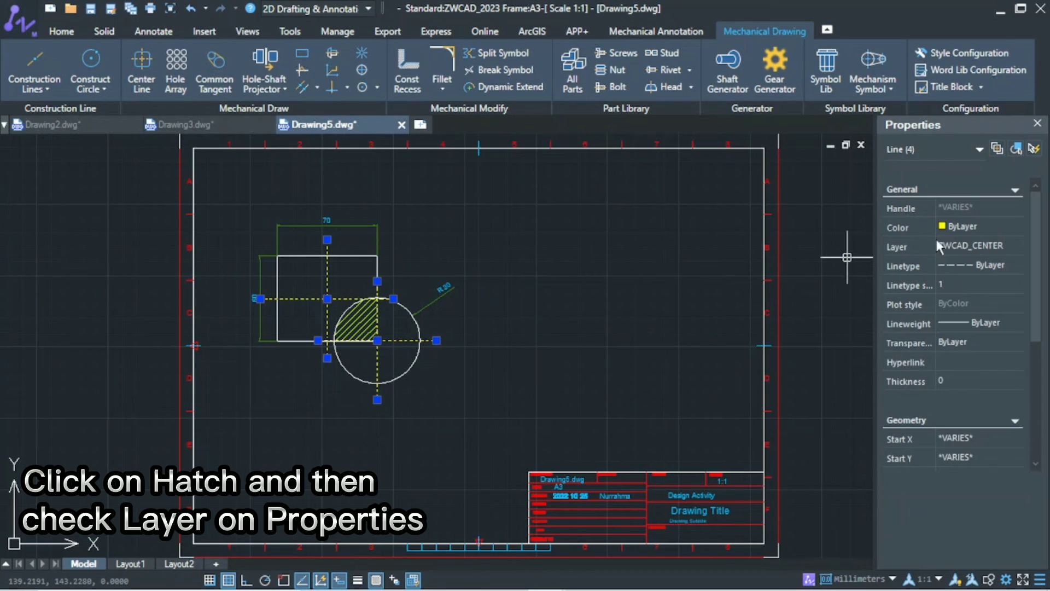